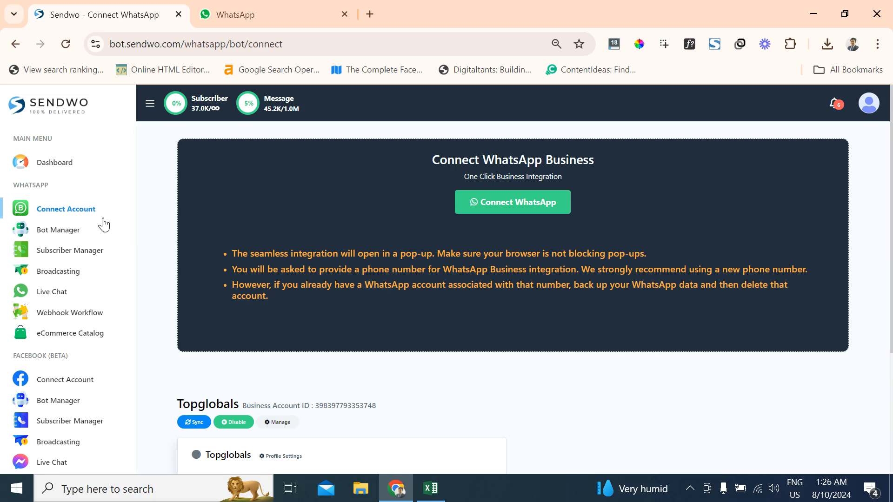
- Look over the connected WhatsApp Business account's details and open the dashboard
scroll(355, 388, "down", 2)
scroll(336, 300, "up", 2)
scroll(336, 300, "down", 3)
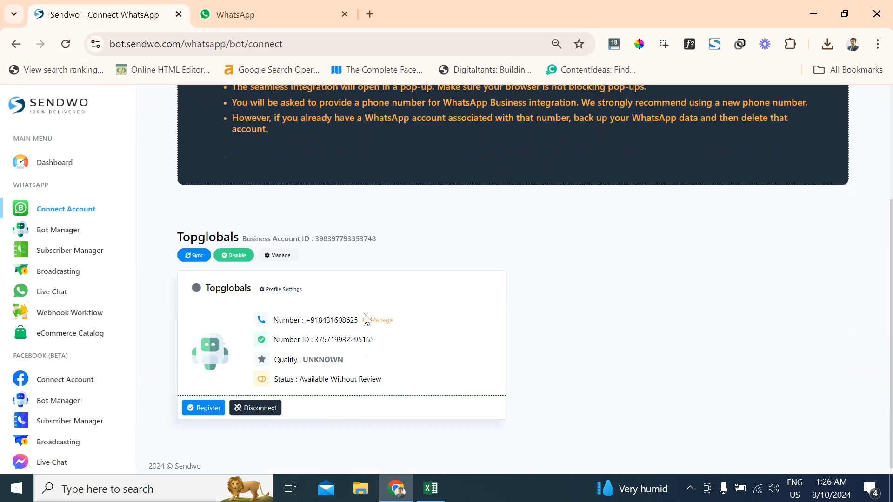
scroll(268, 293, "up", 3)
left_click(71, 165)
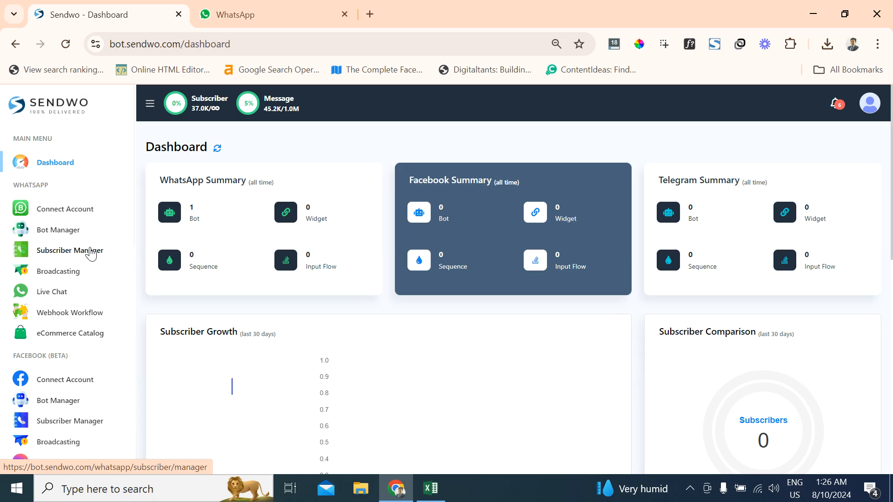
- Open the WhatsApp Subscriber Manager and check the bot account selection
left_click(90, 254)
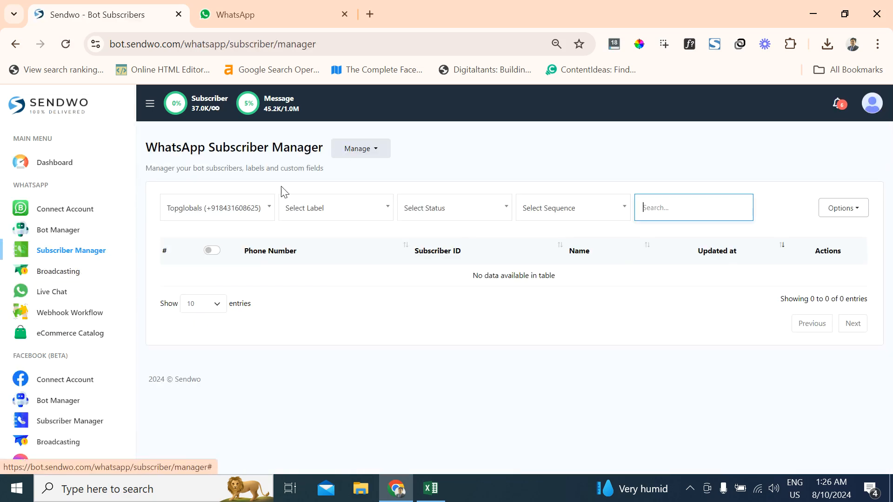
left_click(221, 212)
left_click(222, 213)
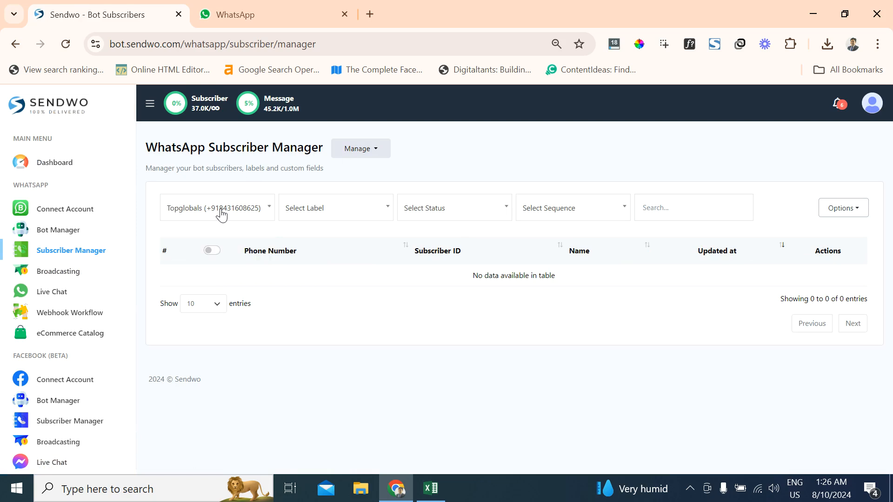
- Open the subscriber labels list and delete the existing payments label
left_click(370, 151)
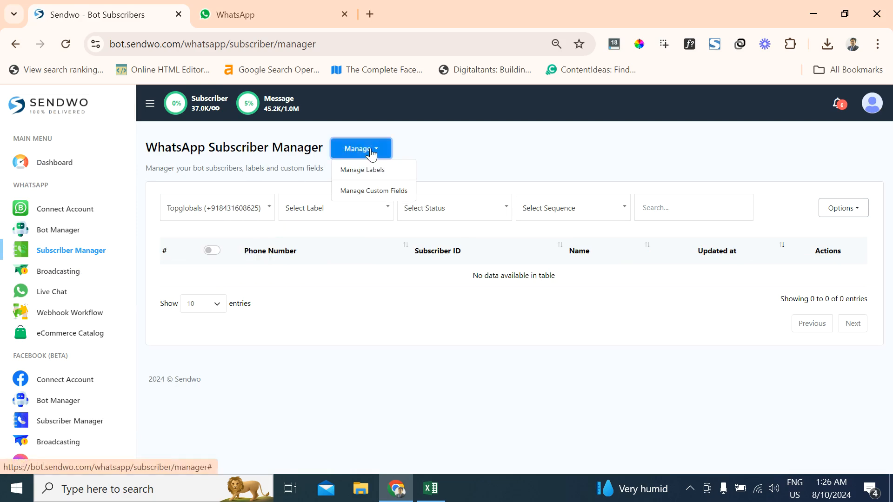
left_click(381, 174)
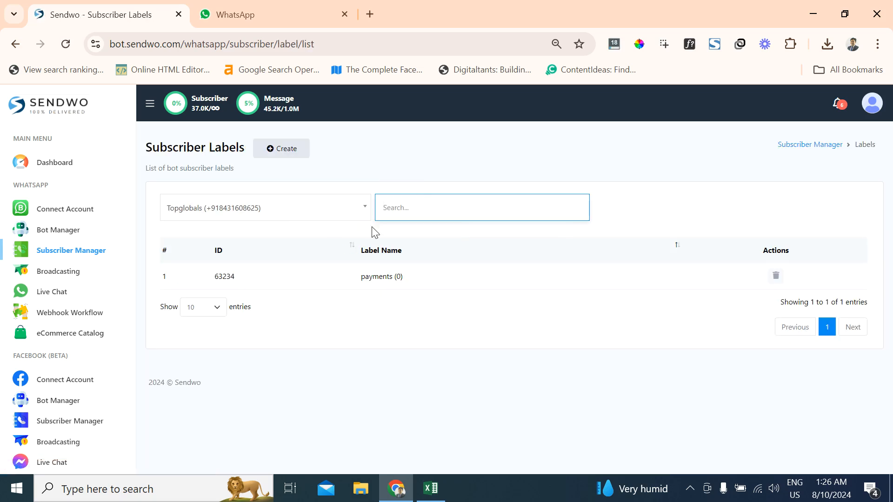
left_click(776, 276)
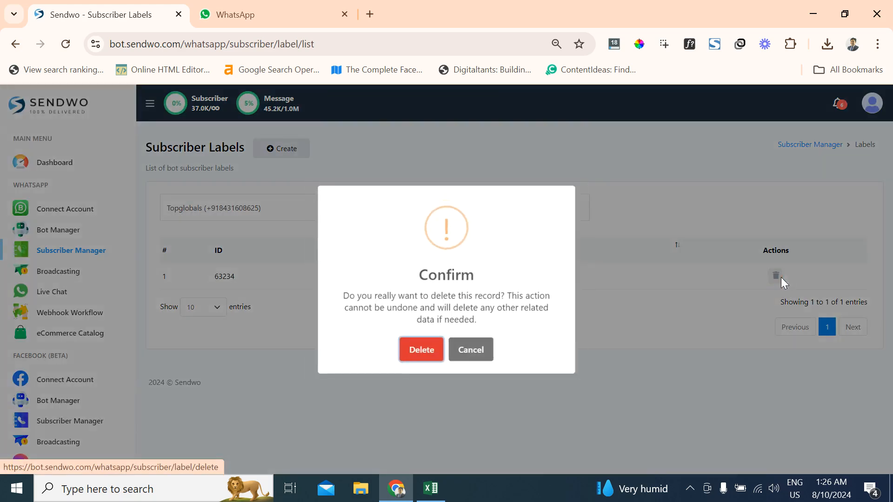
left_click(445, 356)
- Create a subscriber label named payments for the Topglobals bot
left_click(292, 155)
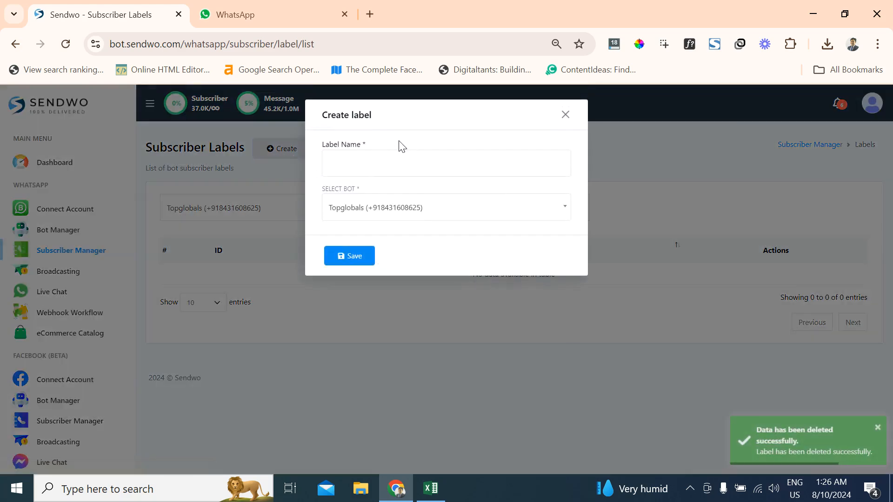
left_click(392, 165)
type("pay")
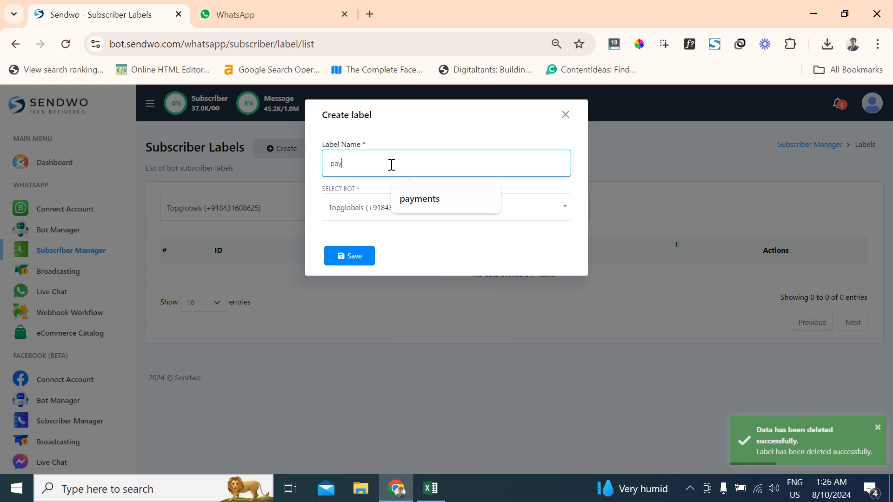
type("ments")
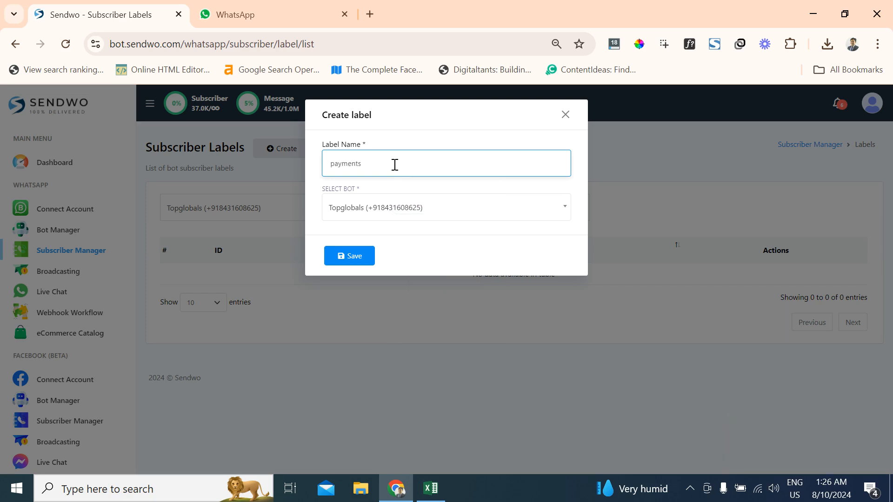
left_click(403, 149)
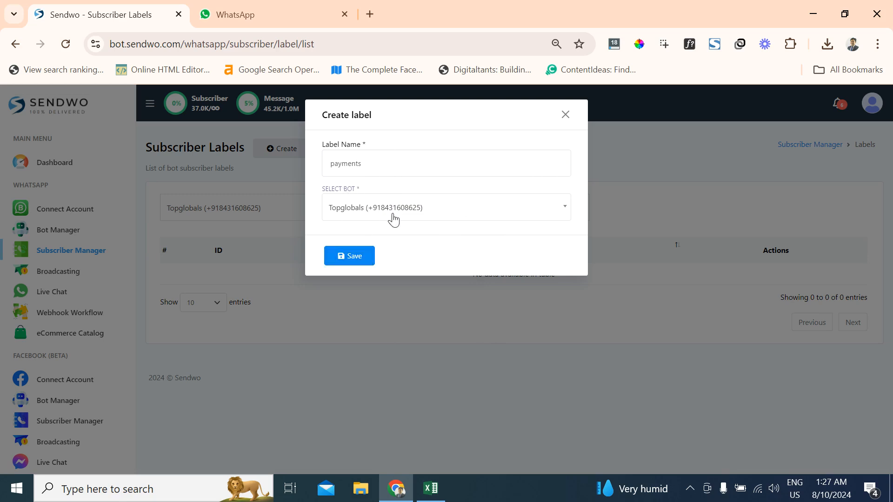
left_click(349, 255)
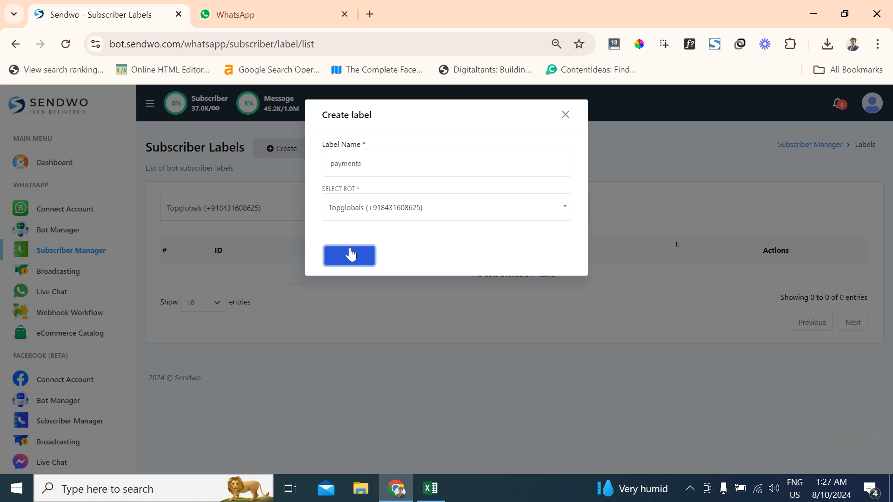
left_click(565, 115)
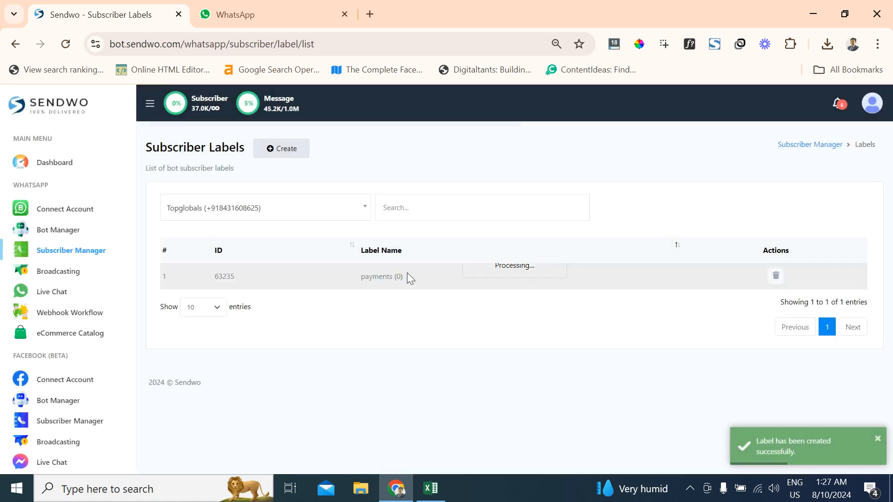
- Download the sample CSV from the WhatsApp Subscriber Manager's subscriber import and open it in Excel
left_click(90, 253)
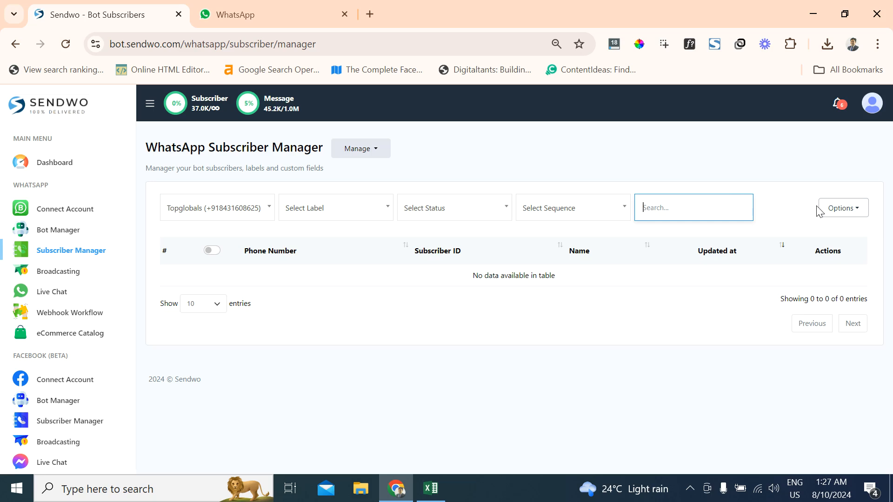
left_click(830, 212)
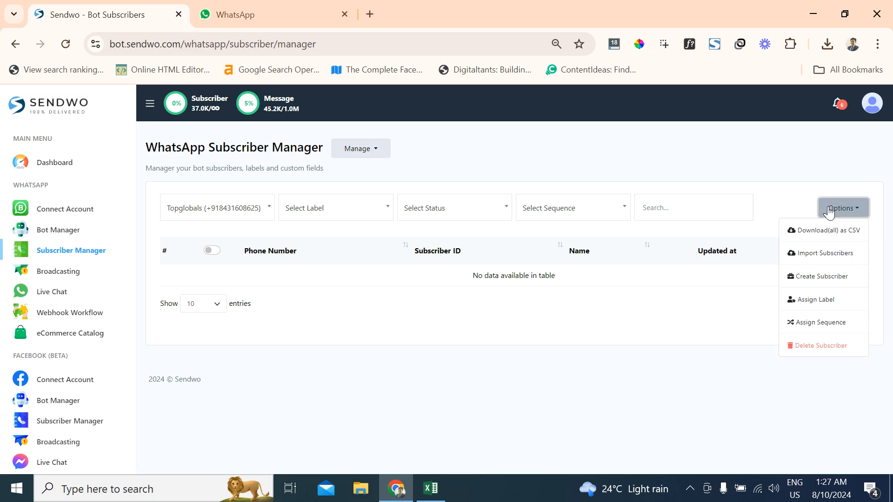
left_click(812, 258)
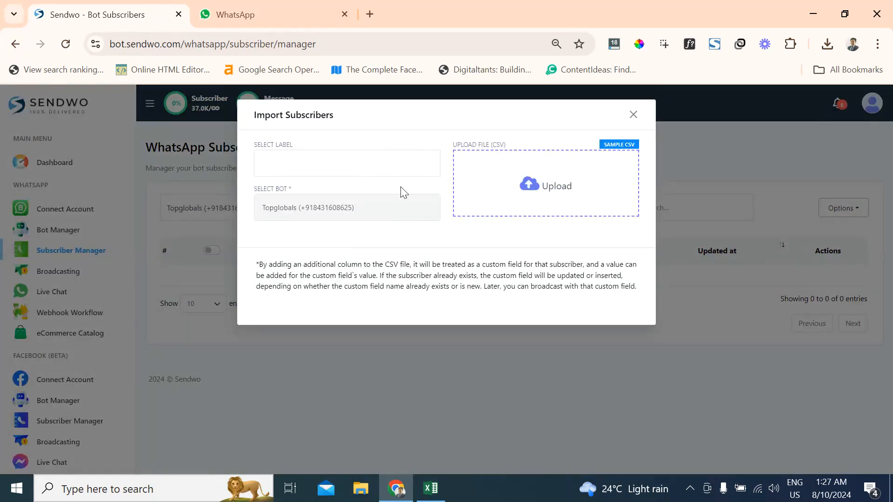
left_click(615, 150)
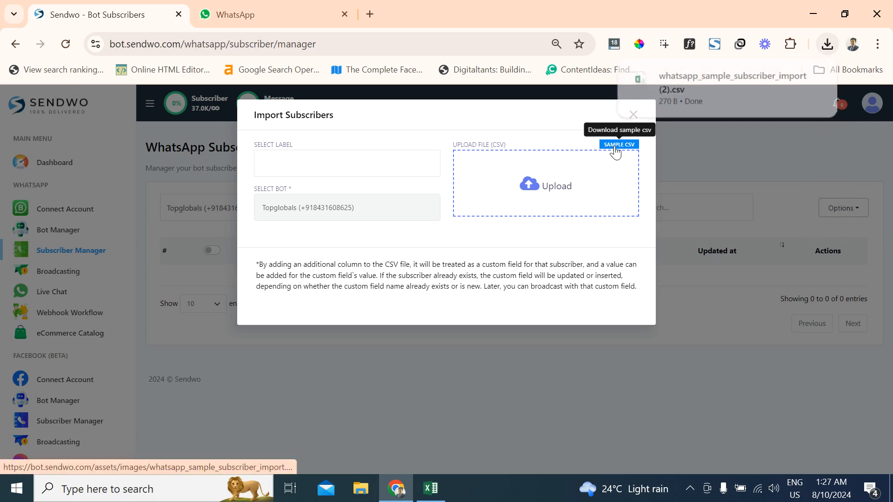
left_click(688, 102)
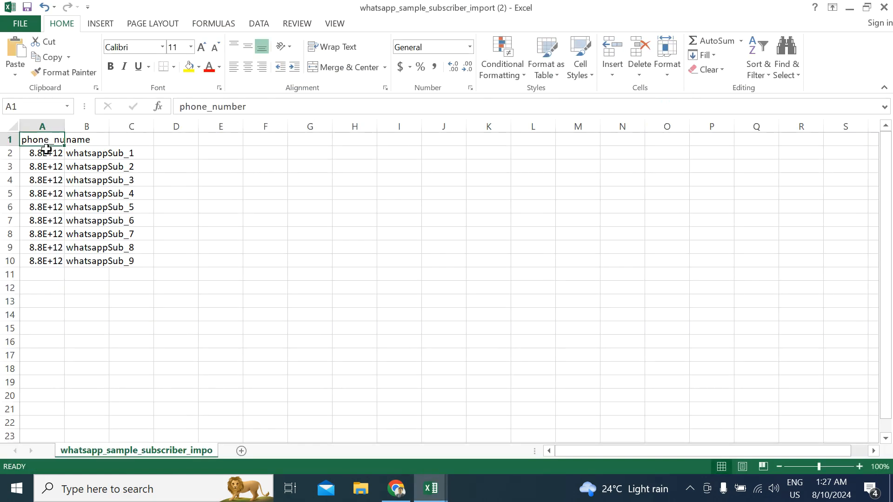
- Examine the phone number and name columns and the empty header cells C1:F1 in the sample file
left_click_drag(46, 150, 46, 260)
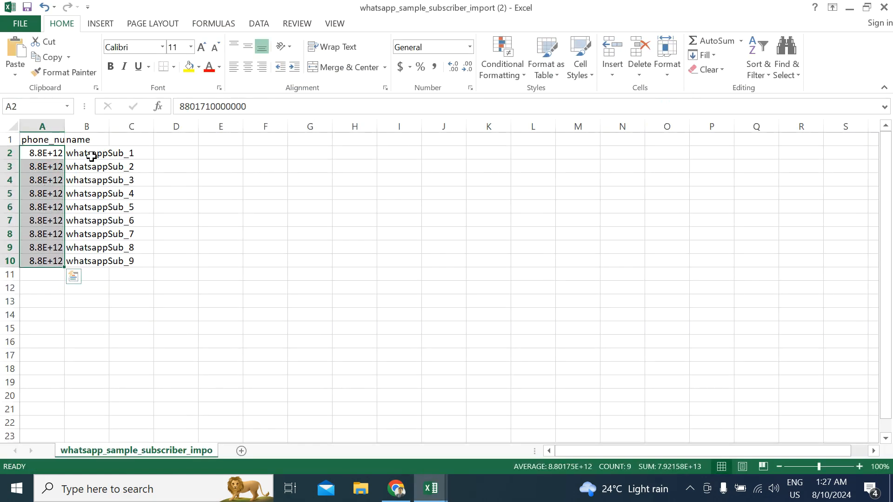
left_click_drag(92, 157, 94, 259)
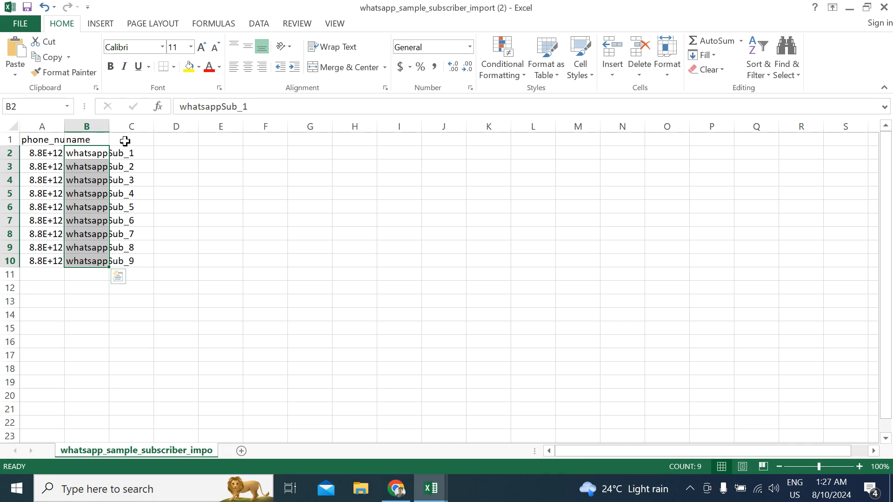
left_click_drag(124, 139, 267, 140)
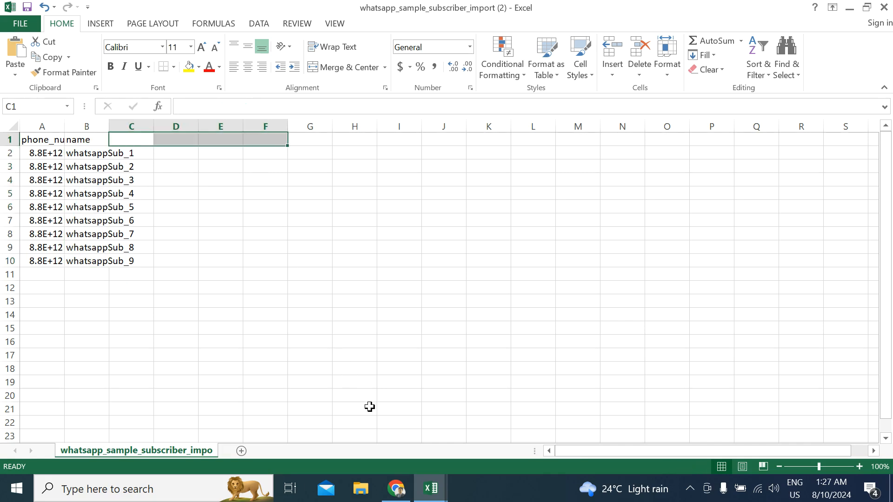
- Switch to the whatsapp_sample_subscriber_import (1) workbook and review its phone_number, name, due and date columns
mouse_move(430, 488)
left_click(356, 410)
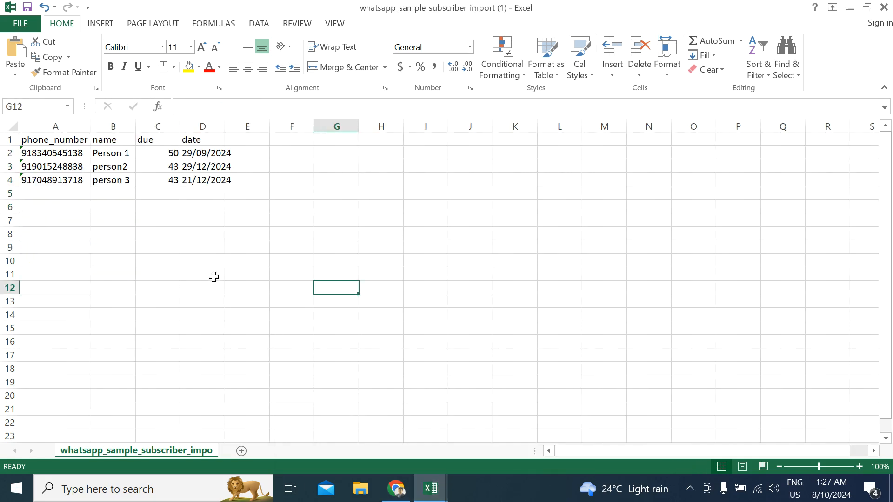
left_click(187, 258)
left_click_drag(73, 141, 77, 185)
left_click(116, 145)
left_click_drag(117, 147, 122, 192)
left_click(160, 140)
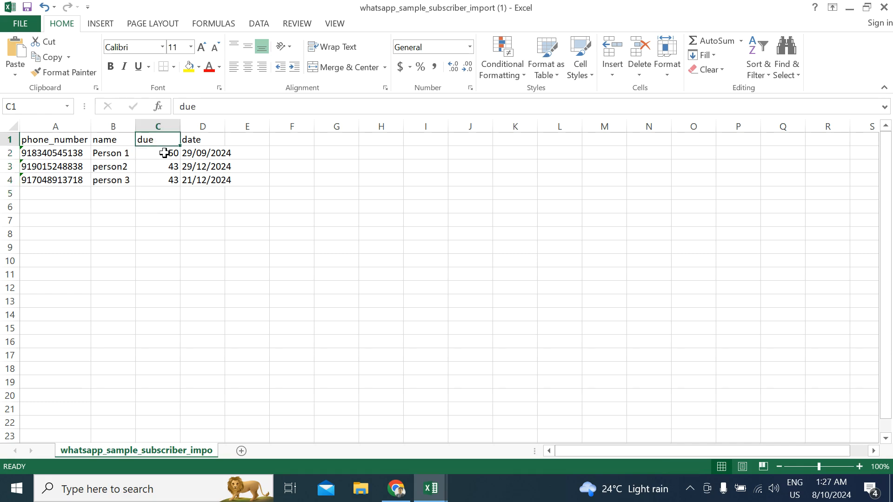
left_click(165, 153)
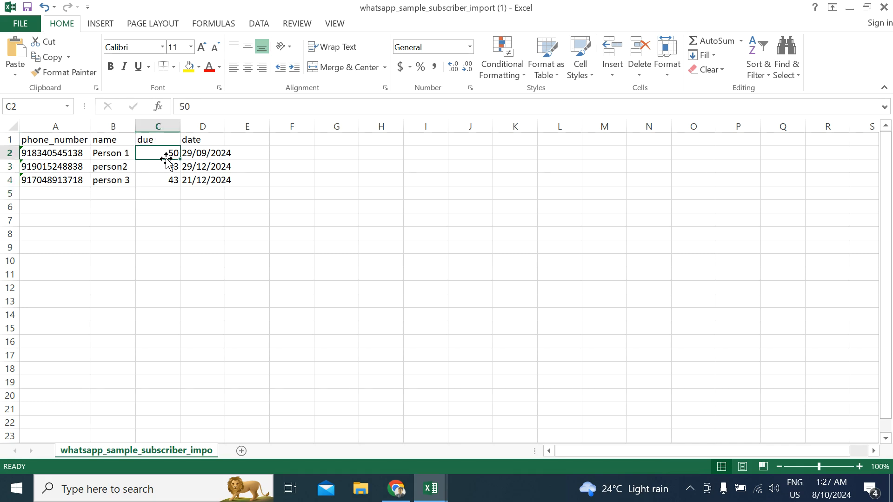
left_click(166, 170)
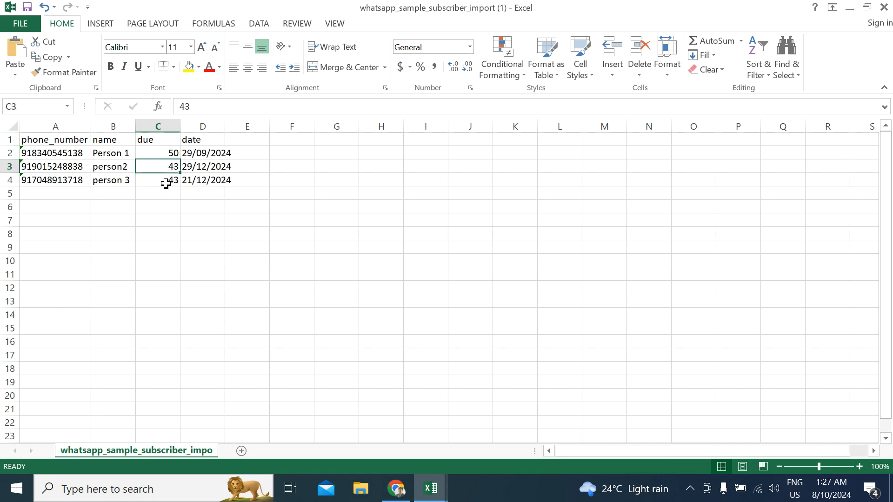
left_click(166, 183)
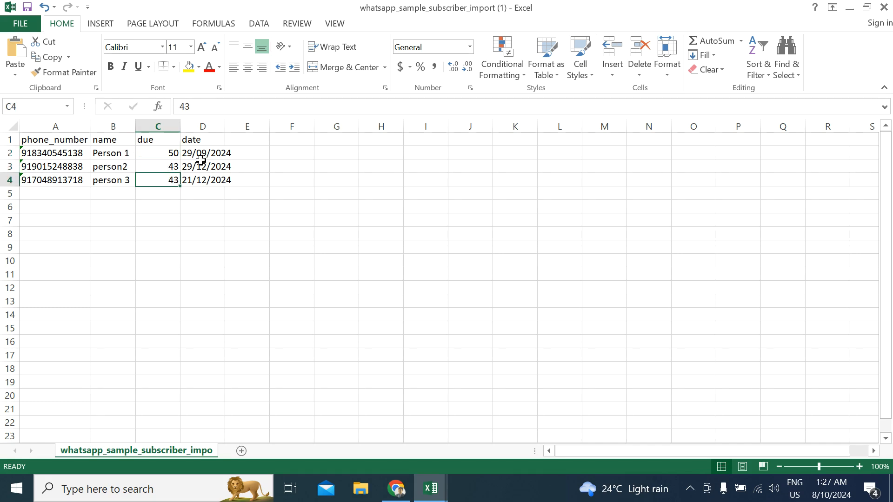
left_click_drag(205, 151, 209, 183)
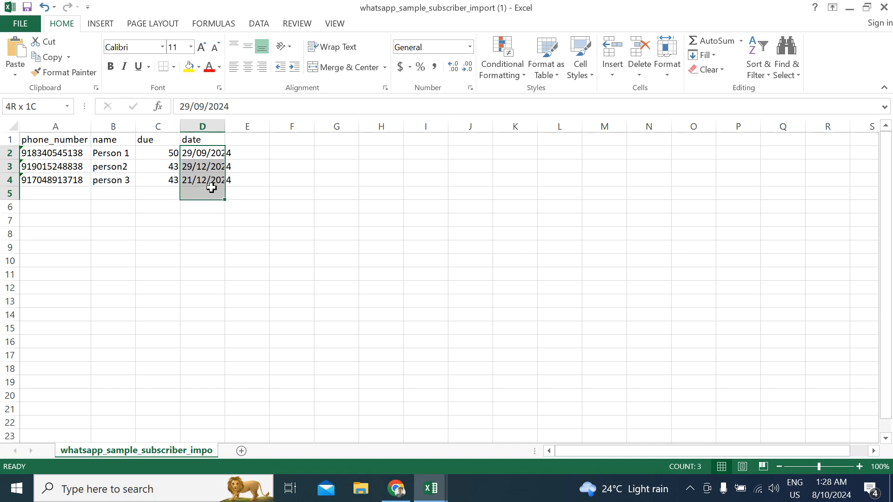
left_click(185, 233)
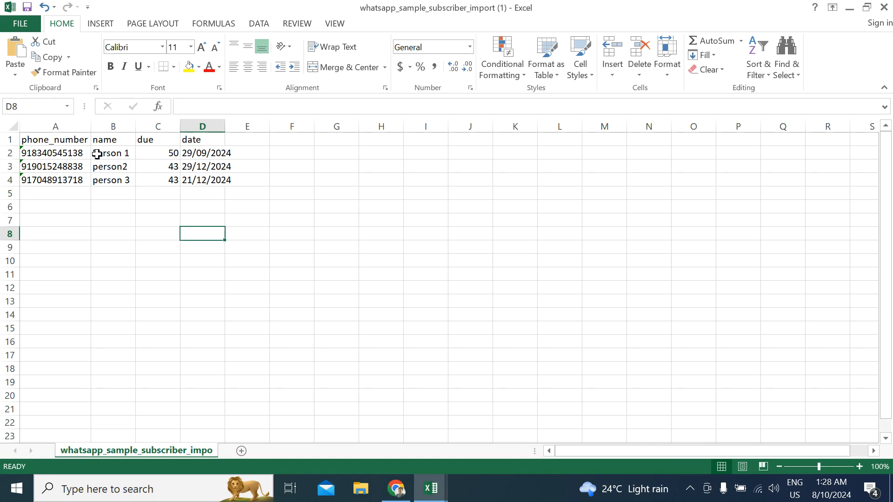
- Format the phone numbers in A2:A10 of the whatsapp_sample_subscriber_import (2) workbook as Text
mouse_move(430, 488)
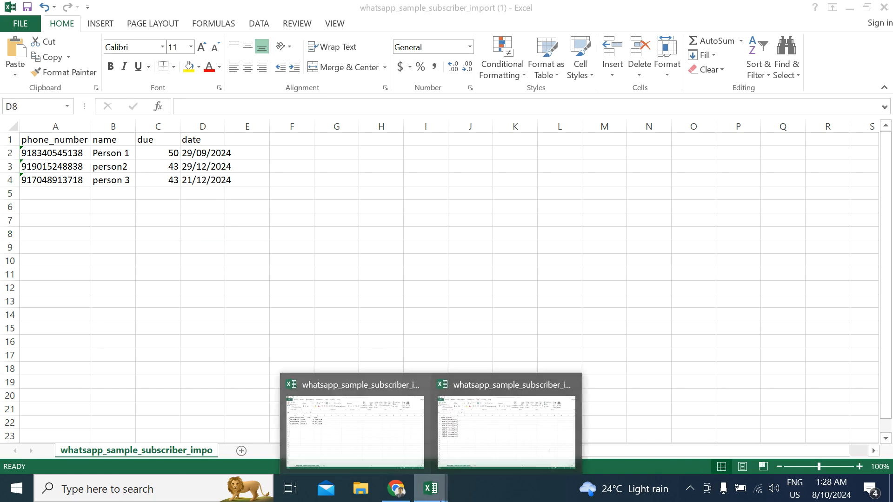
left_click(490, 421)
left_click_drag(56, 157, 50, 264)
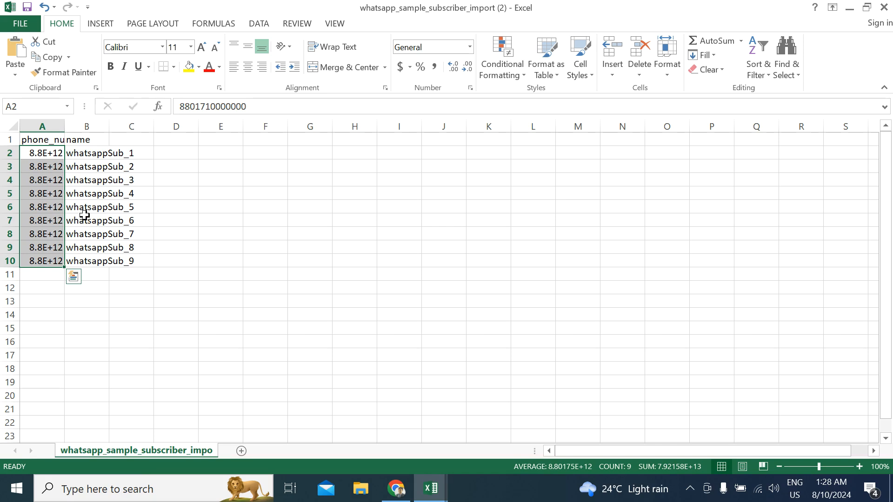
left_click(412, 50)
left_click(437, 49)
left_click(470, 46)
scroll(451, 300, "down", 1)
left_click(451, 315)
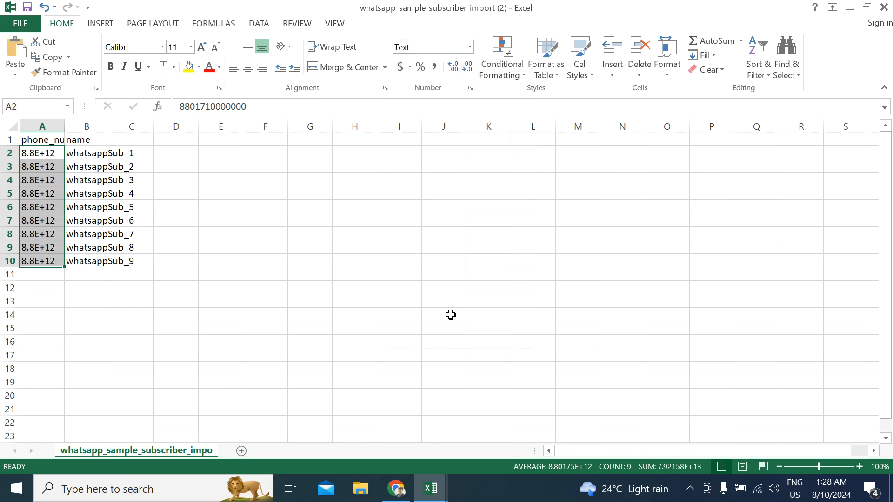
left_click(122, 300)
- Widen column A and re-enter the existing phone numbers in A2 and A3 so they show in full as text
left_click(41, 163)
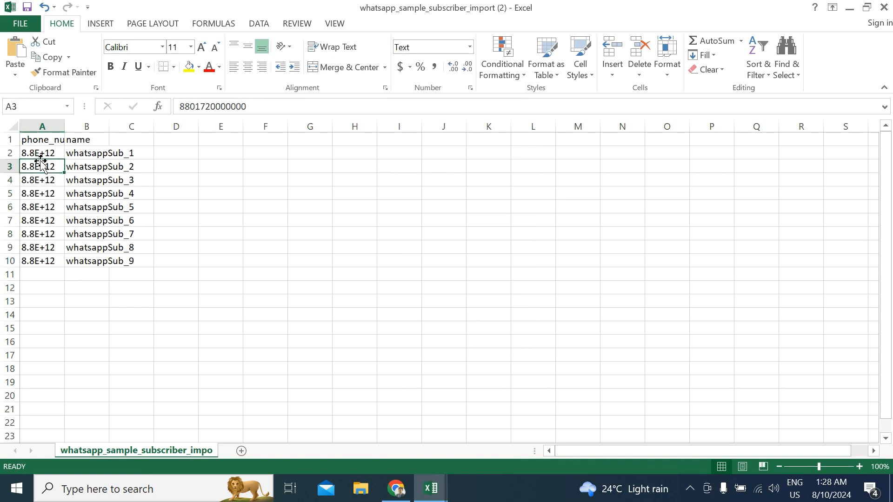
double_click(41, 161)
left_click(41, 161)
double_click(50, 154)
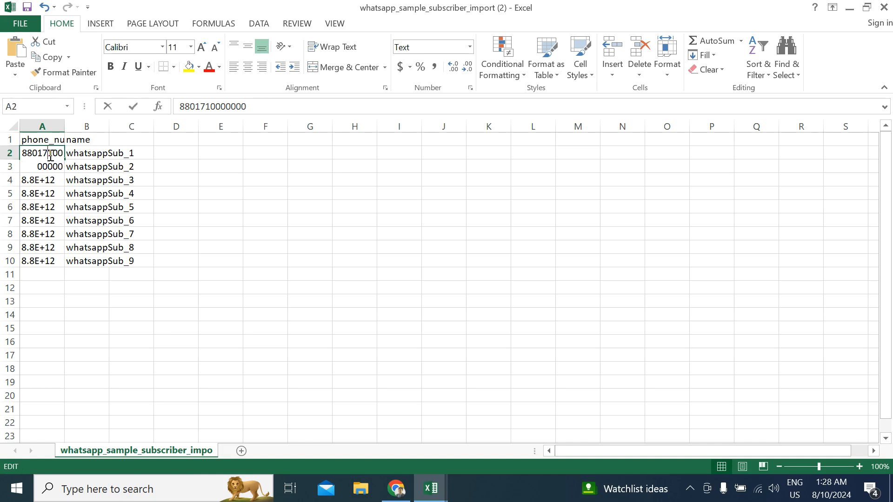
left_click_drag(64, 127, 128, 126)
left_click(54, 170)
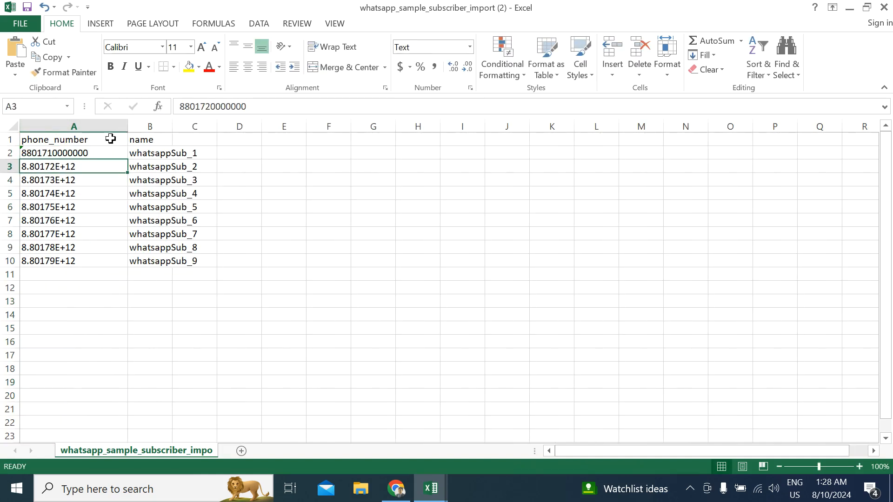
left_click_drag(64, 160, 66, 167)
double_click(67, 166)
left_click(86, 180)
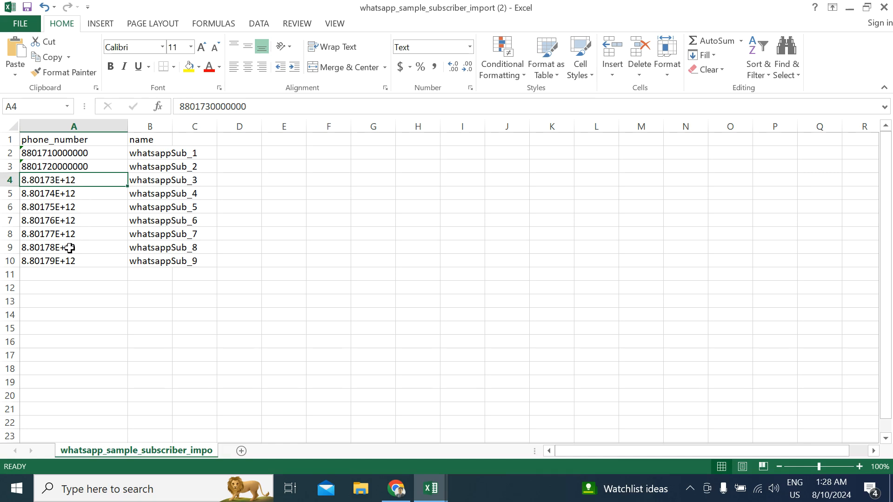
- Close the whatsapp_sample_subscriber_import (2) workbook without saving its changes
left_click(245, 235)
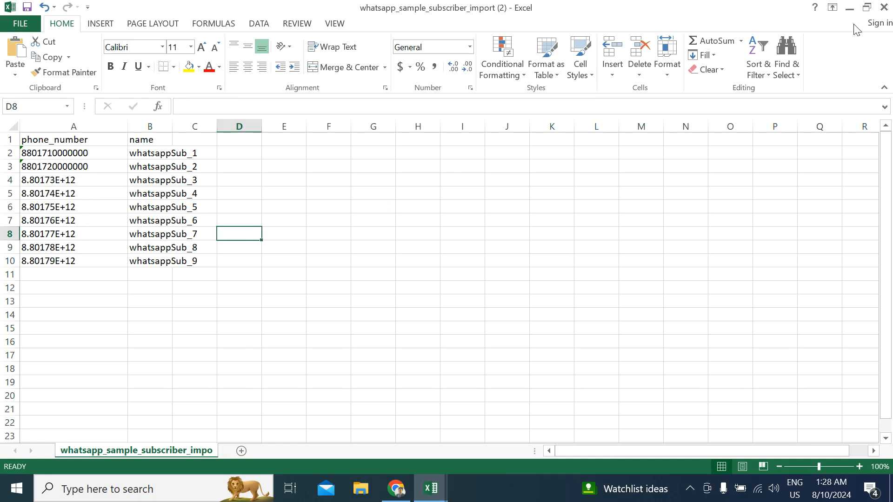
left_click(884, 7)
left_click(453, 262)
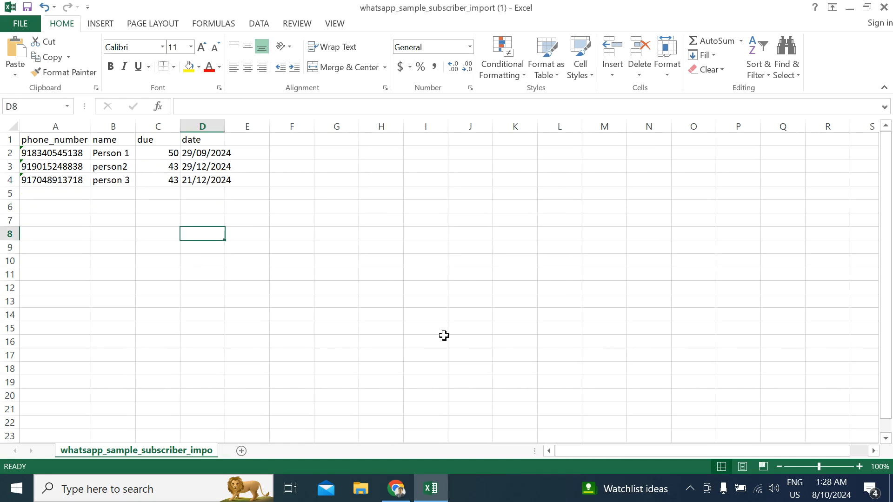
- Check the number format of the phone number in A2 of the whatsapp_sample_subscriber_import (1) workbook
left_click(129, 232)
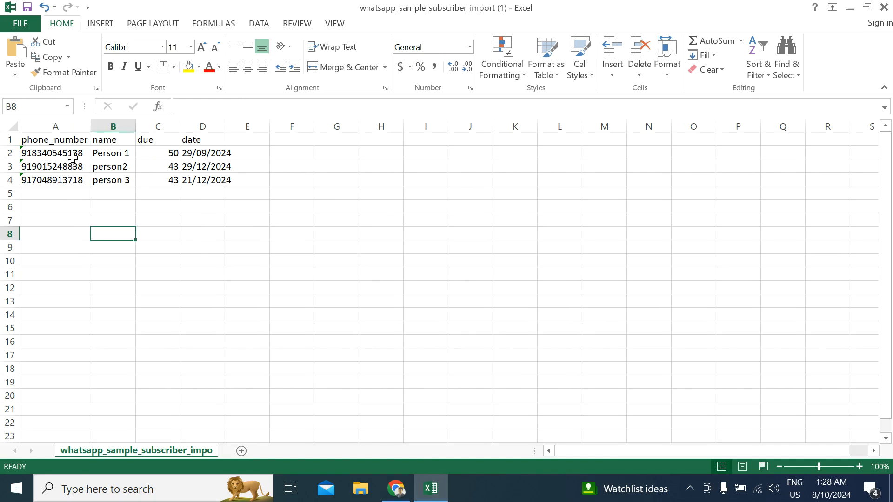
left_click(55, 154)
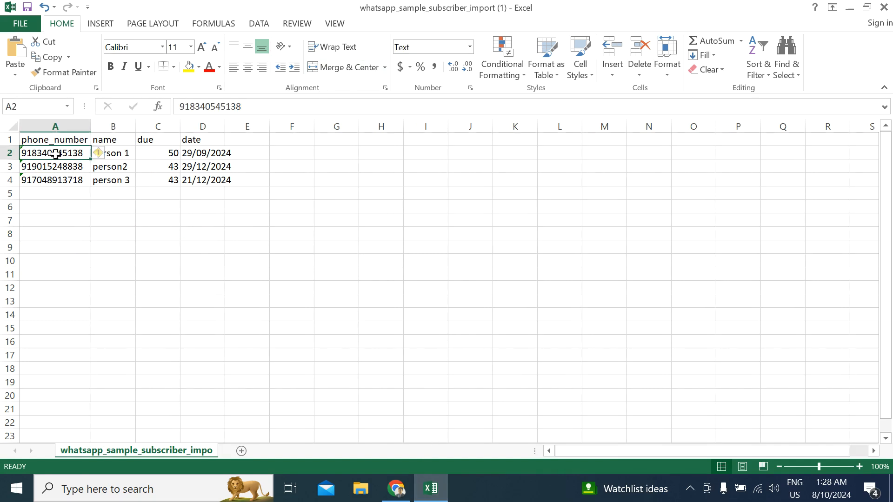
left_click(420, 46)
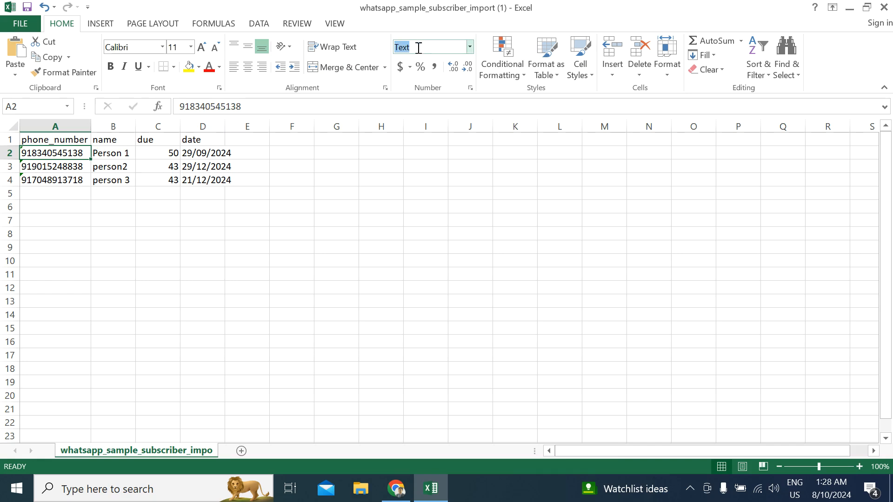
left_click(47, 178)
left_click(96, 222)
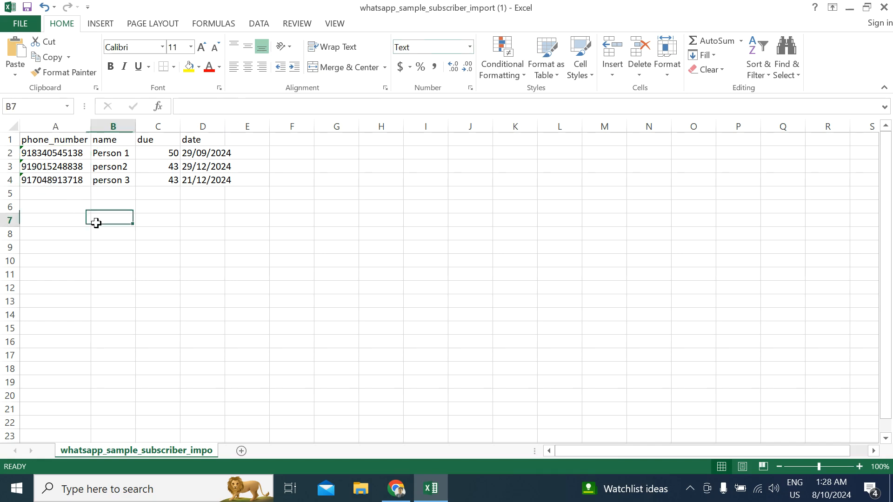
- Review the due and date custom field headers in C1:D1 and the due values in C2:C4
left_click(161, 141)
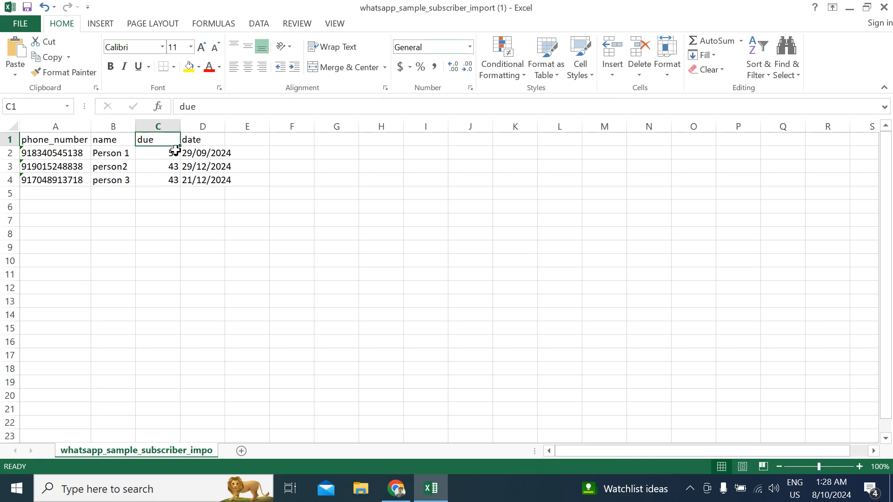
left_click(209, 142)
left_click(146, 139)
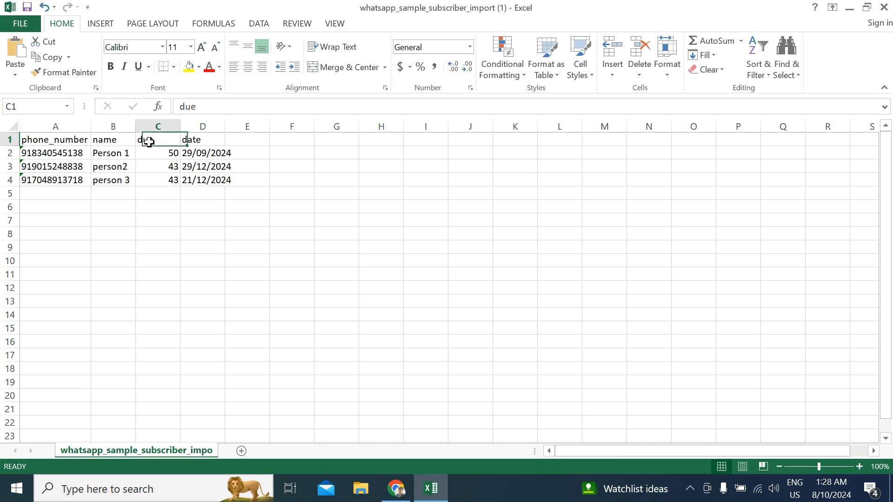
left_click(208, 141)
left_click(148, 140)
left_click_drag(172, 155, 171, 180)
left_click(173, 234)
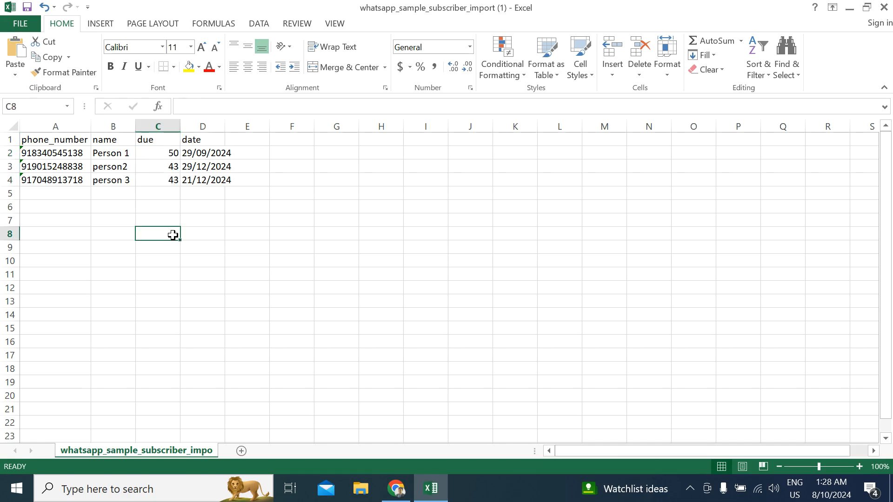
- Switch to Sendwo in Chrome and assign the payments label to the subscriber import
left_click(396, 488)
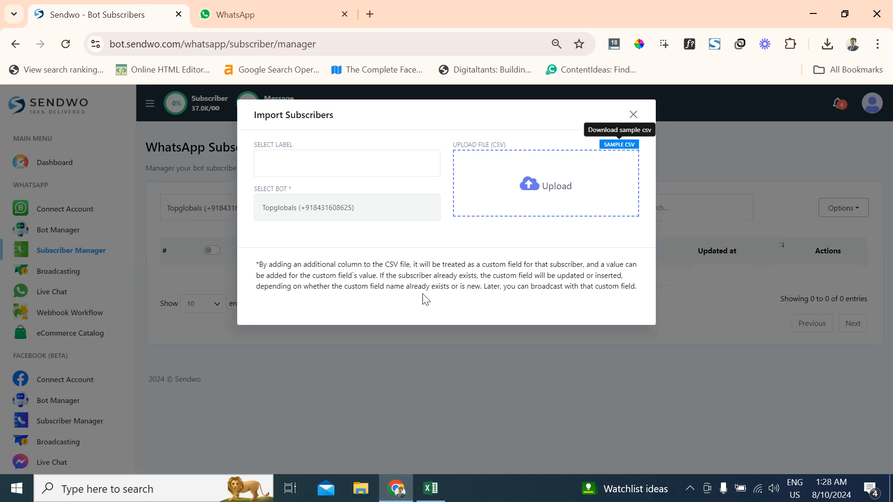
left_click(288, 165)
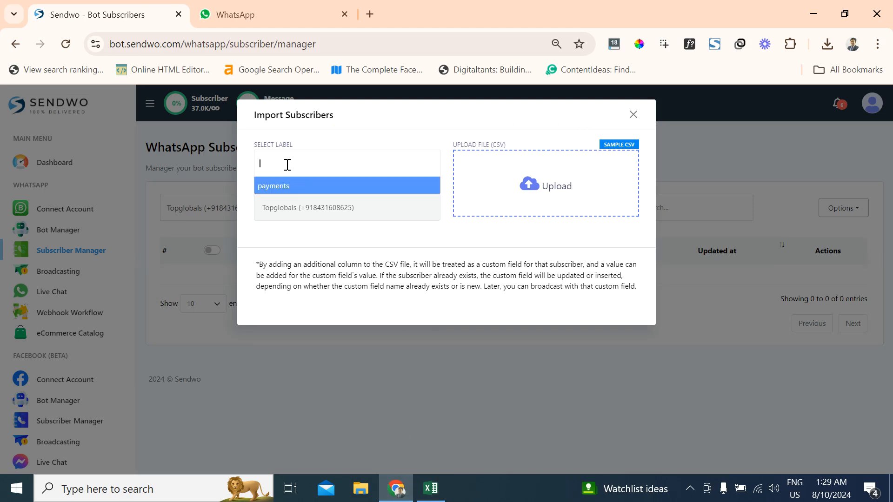
left_click(291, 188)
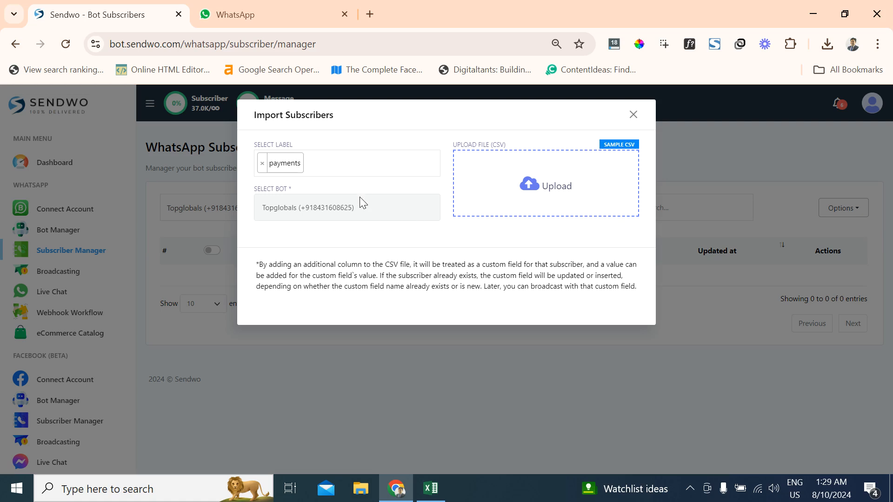
- Upload whatsapp_sample_subscriber_import (1) from Downloads, check its due and date columns in the preview, and confirm the import
left_click(529, 195)
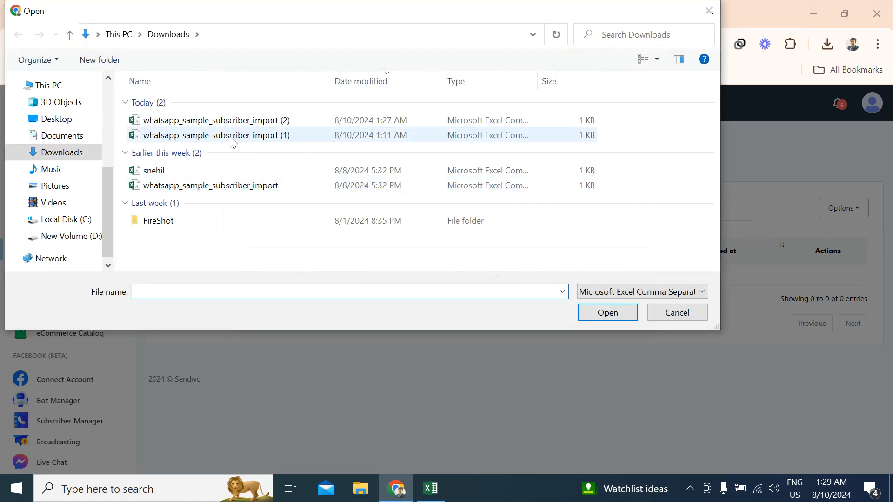
double_click(233, 137)
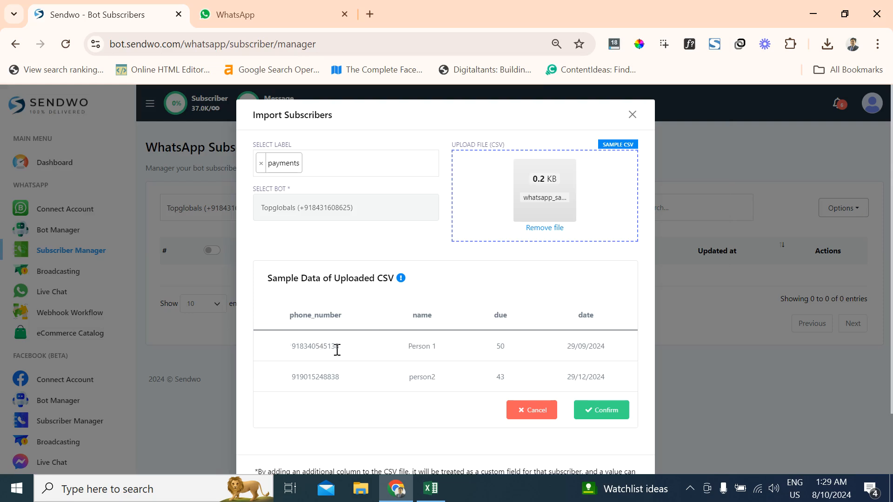
left_click_drag(491, 317, 512, 323)
left_click_drag(582, 316, 602, 321)
left_click(595, 411)
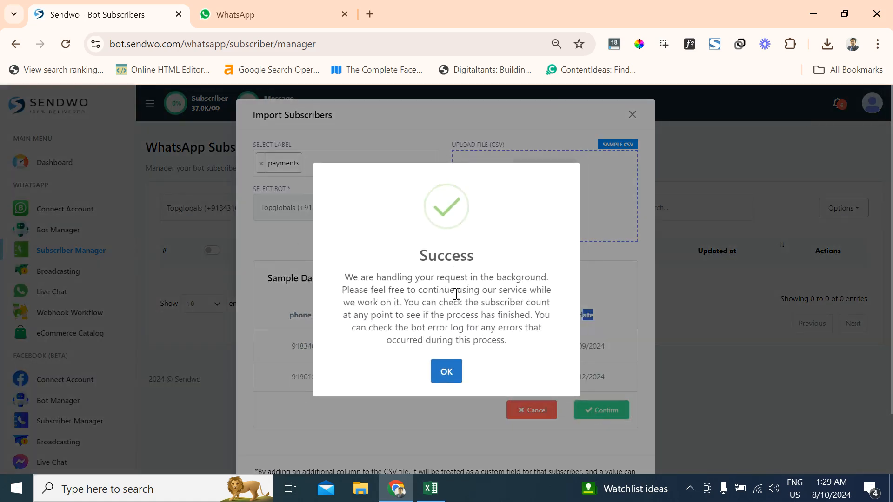
left_click(447, 377)
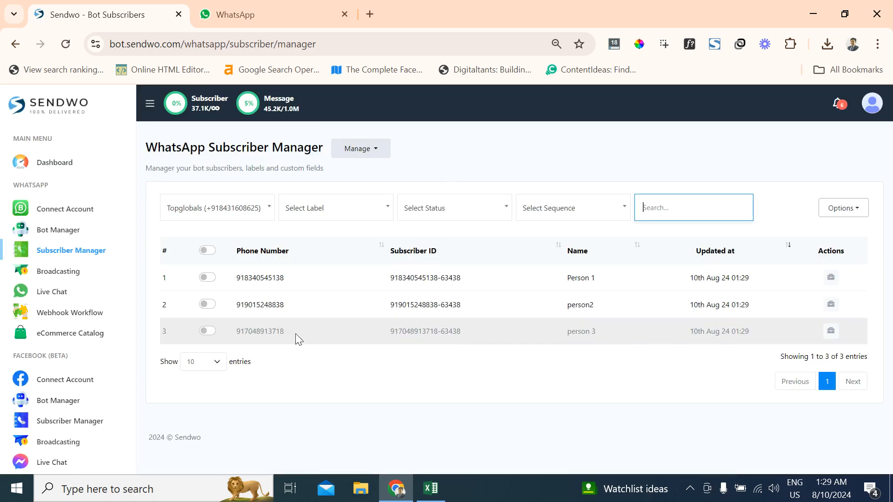
- Inspect the label and the Due and Date custom fields of subscriber Person 1, and close the subscriber's details
left_click(831, 278)
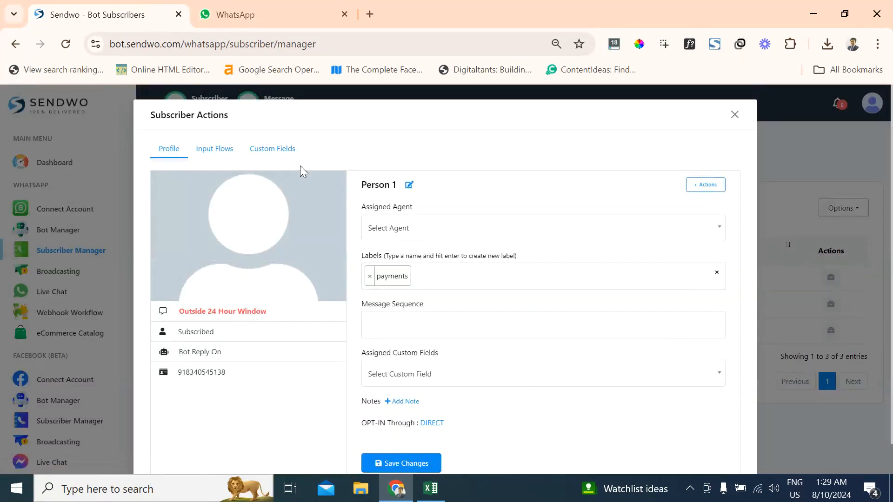
left_click(287, 154)
left_click_drag(177, 184, 245, 194)
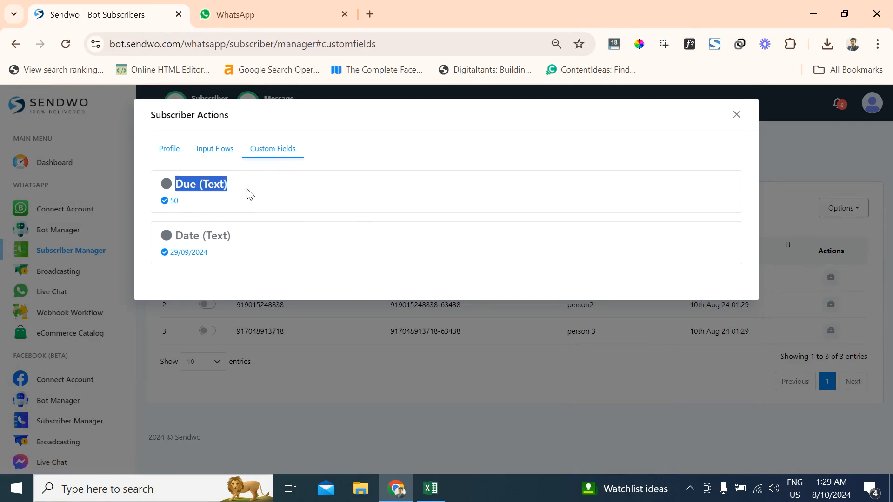
left_click(249, 200)
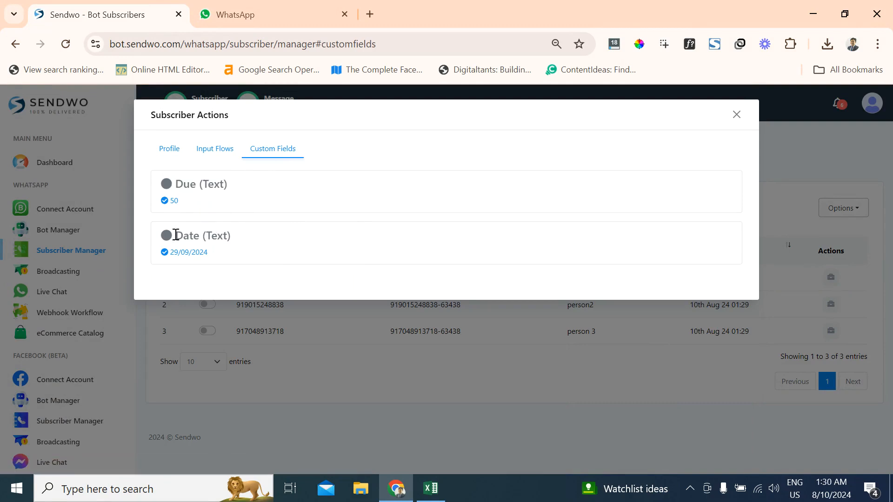
left_click_drag(184, 184, 199, 188)
left_click(169, 153)
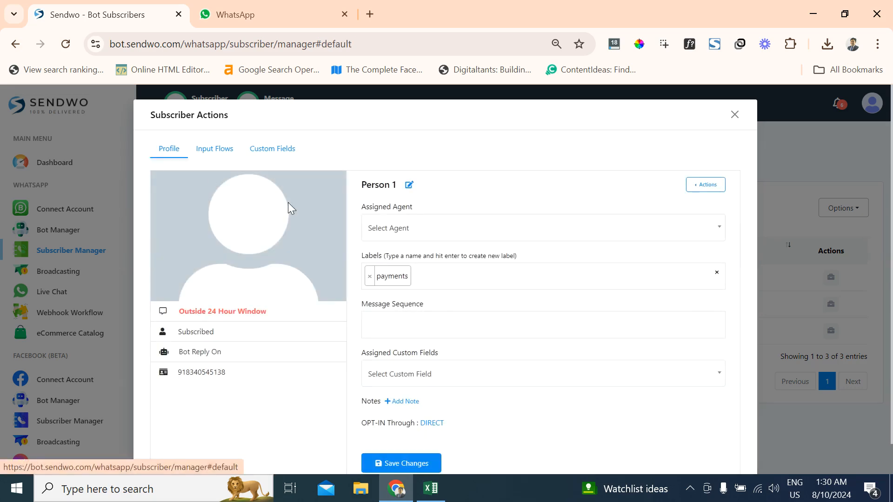
left_click(827, 317)
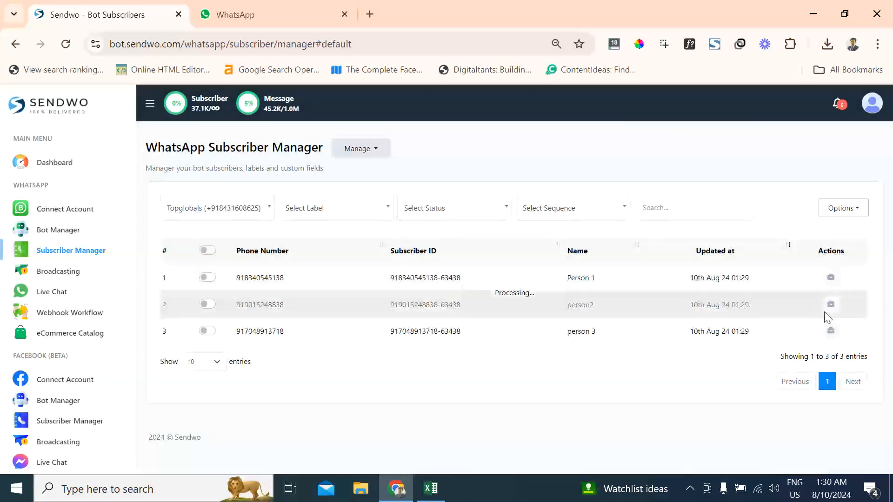
- Inspect the Due and Date custom fields of subscriber person 3, and close the subscriber's details
left_click(830, 330)
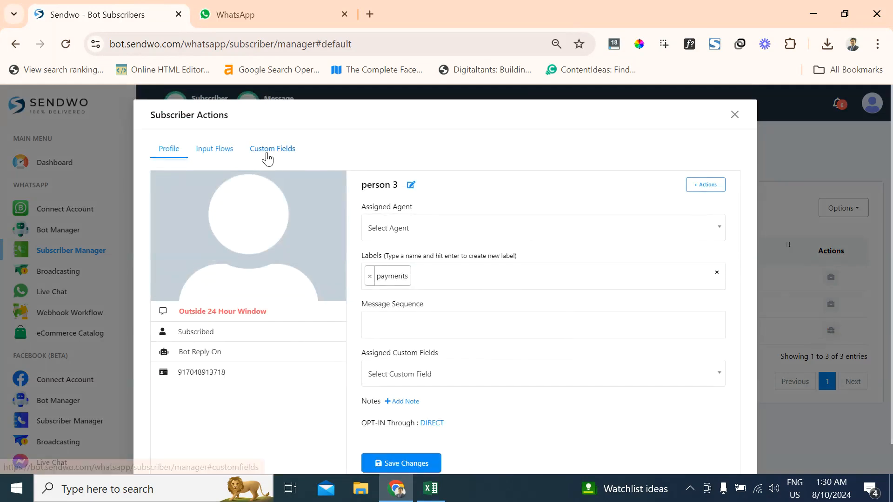
left_click(267, 153)
left_click_drag(194, 183, 216, 197)
left_click(205, 233)
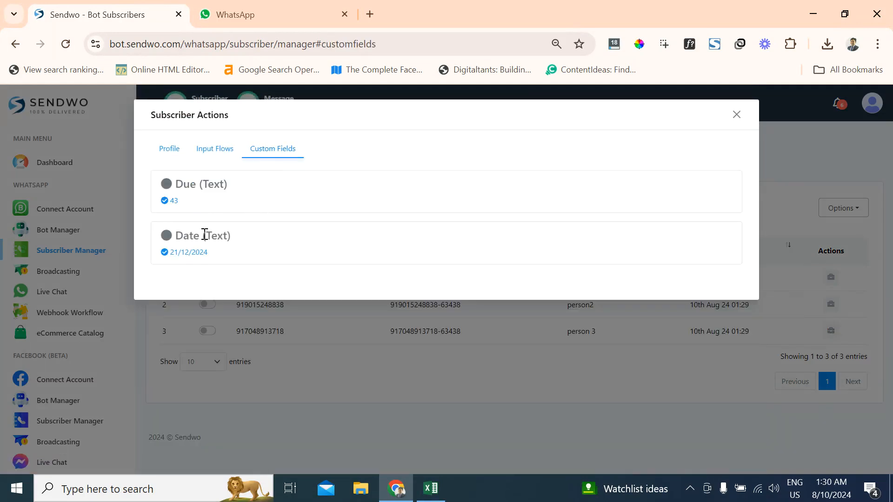
left_click(737, 117)
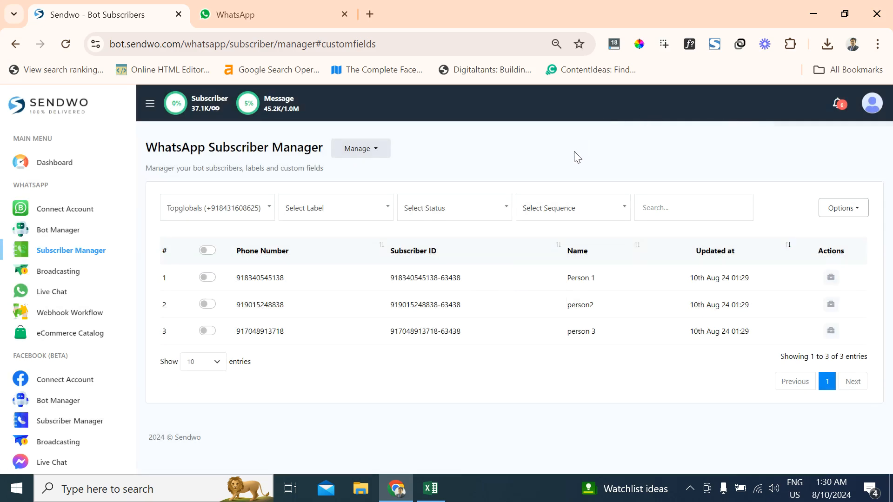
- View the WhatsApp broadcasting campaigns, and open the Message Template settings in the WhatsApp Bot Manager
left_click(52, 275)
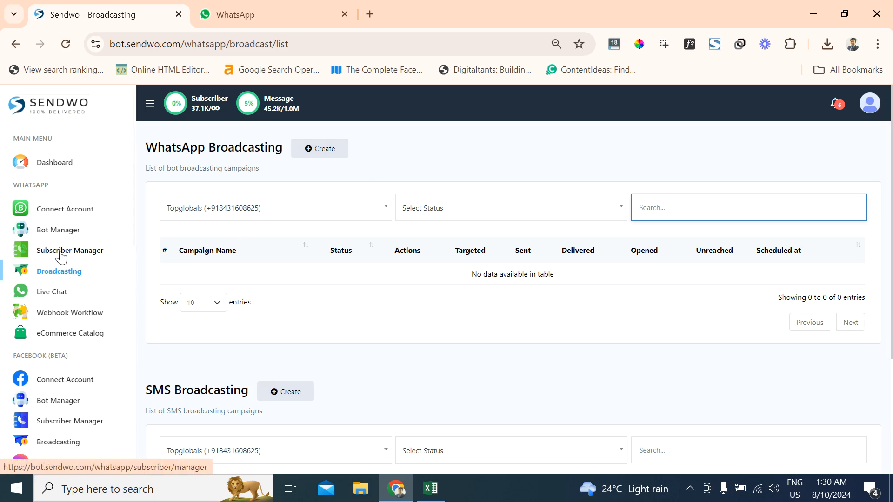
left_click(61, 235)
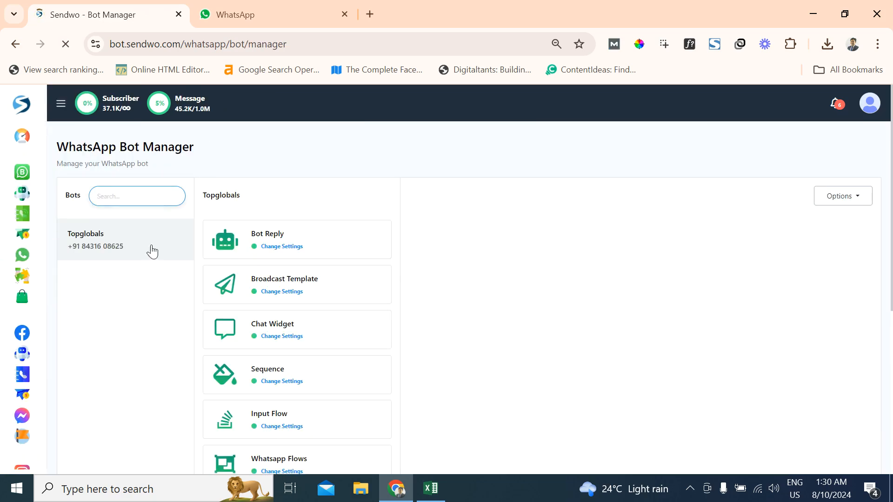
scroll(339, 274, "down", 3)
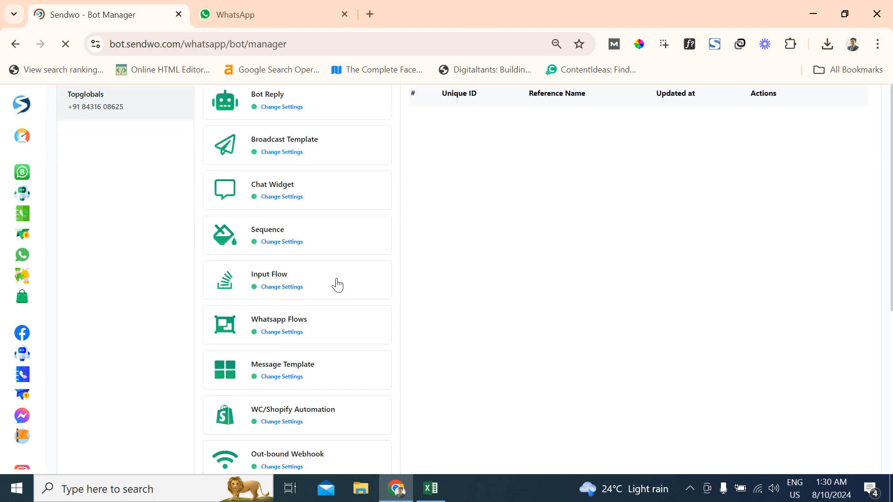
left_click(300, 375)
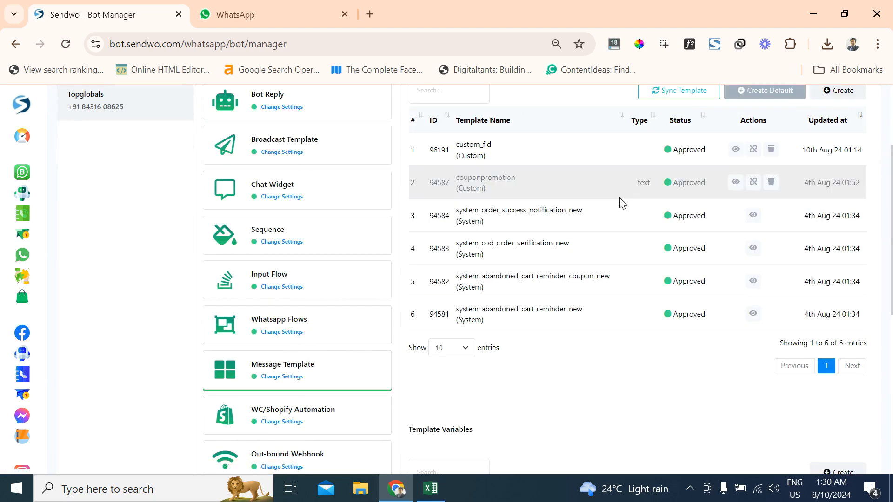
scroll(621, 202, "up", 2)
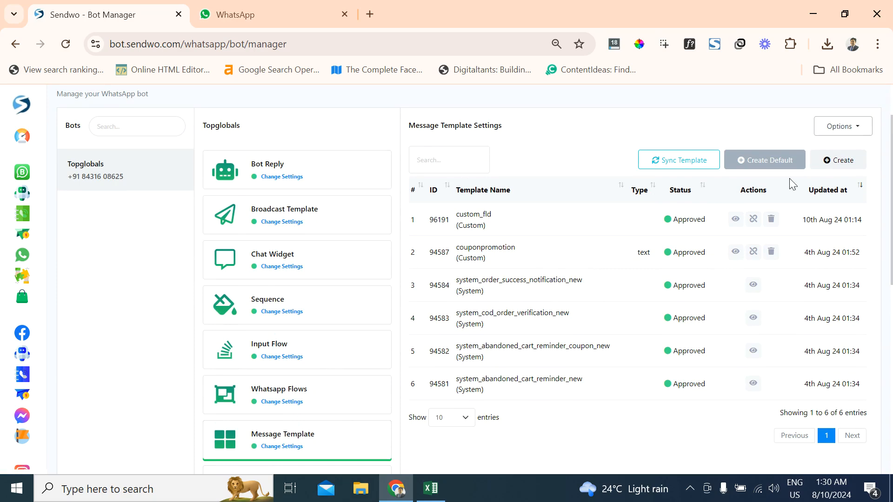
- Start a new message template named customfld and set its category to Marketing
left_click(831, 161)
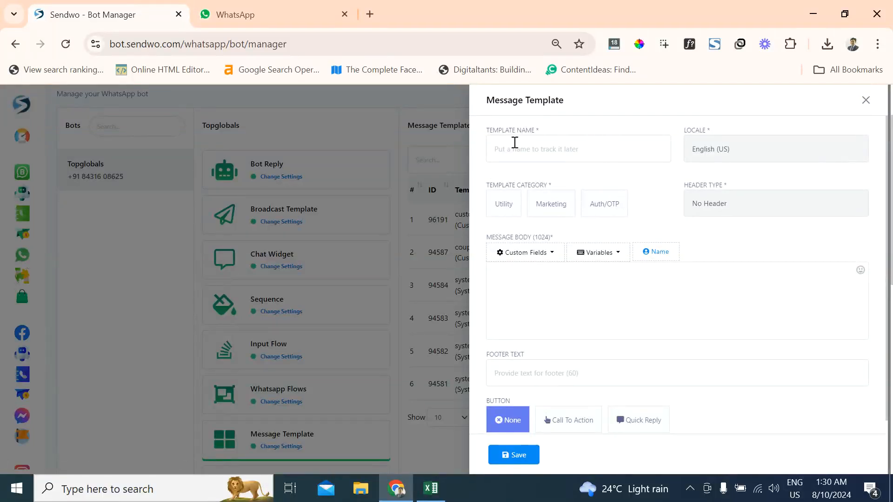
left_click(515, 149)
type("custom")
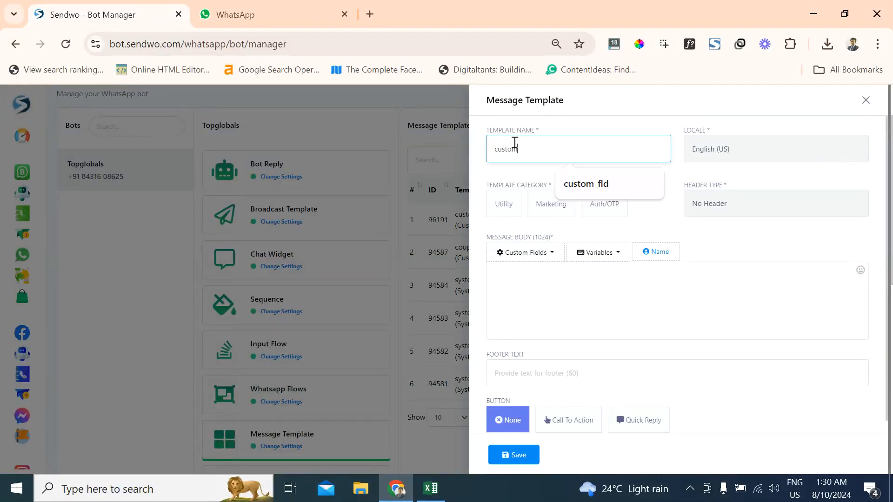
type("fld")
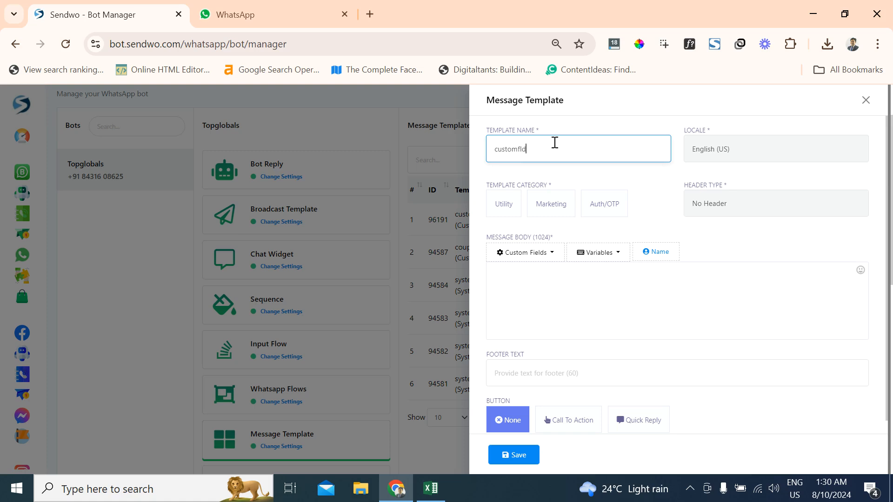
left_click(570, 126)
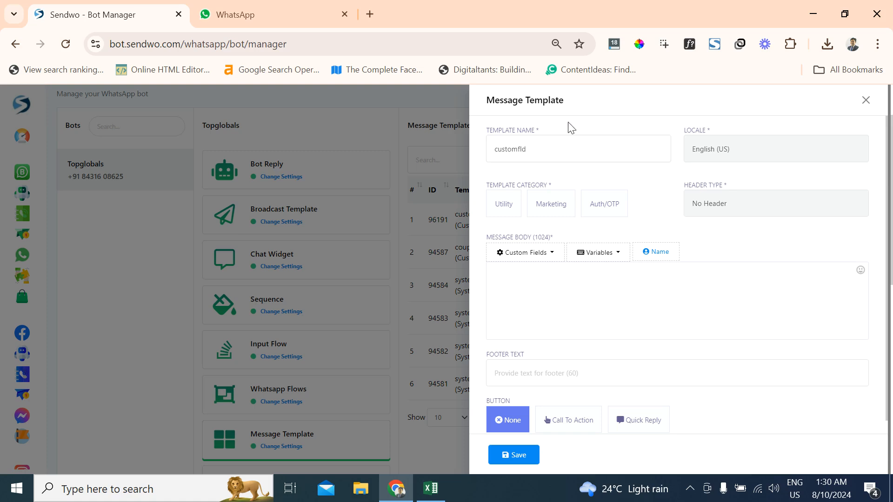
left_click(565, 207)
- Review the available locales and header types for the new message template
left_click_drag(684, 129, 721, 129)
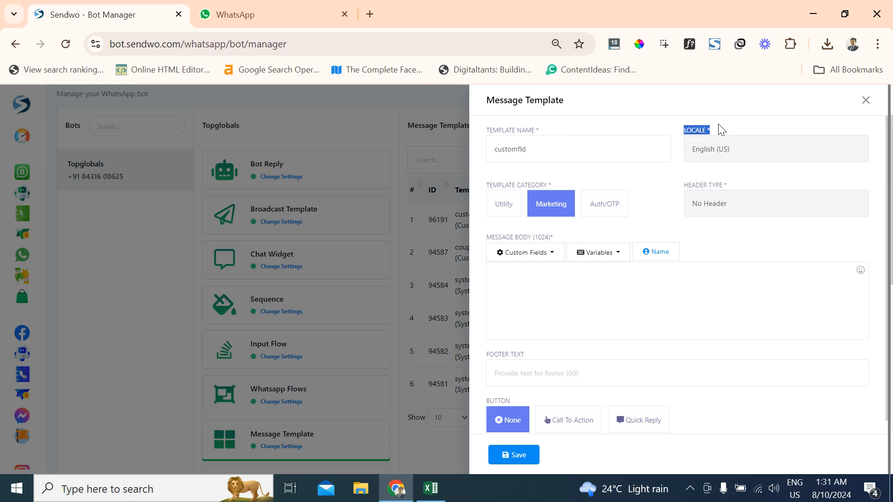
left_click(709, 148)
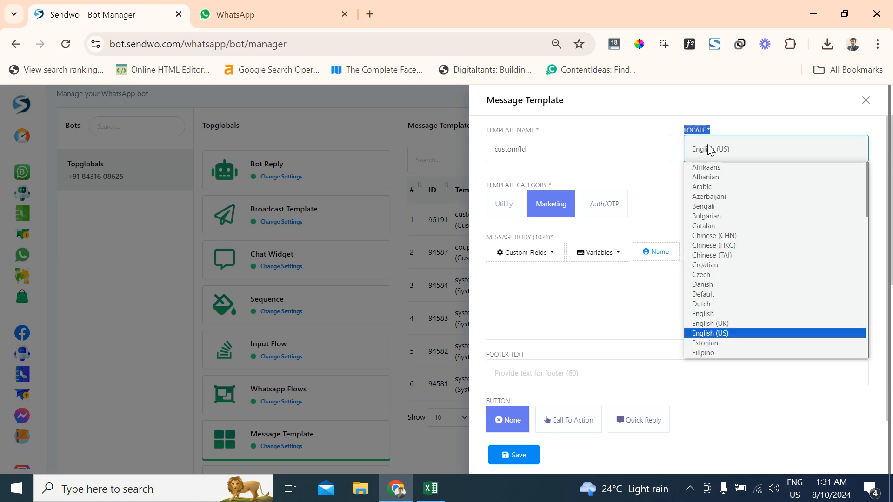
scroll(727, 242, "down", 10)
scroll(725, 302, "up", 10)
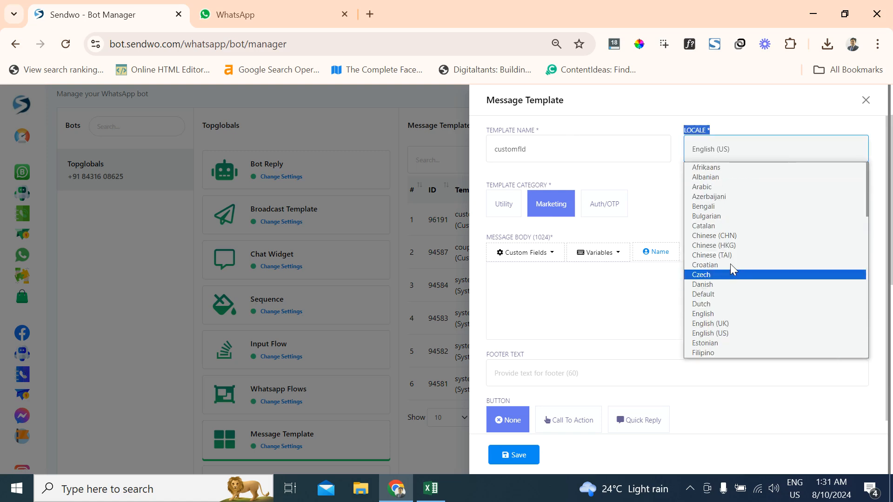
left_click(729, 129)
left_click(714, 205)
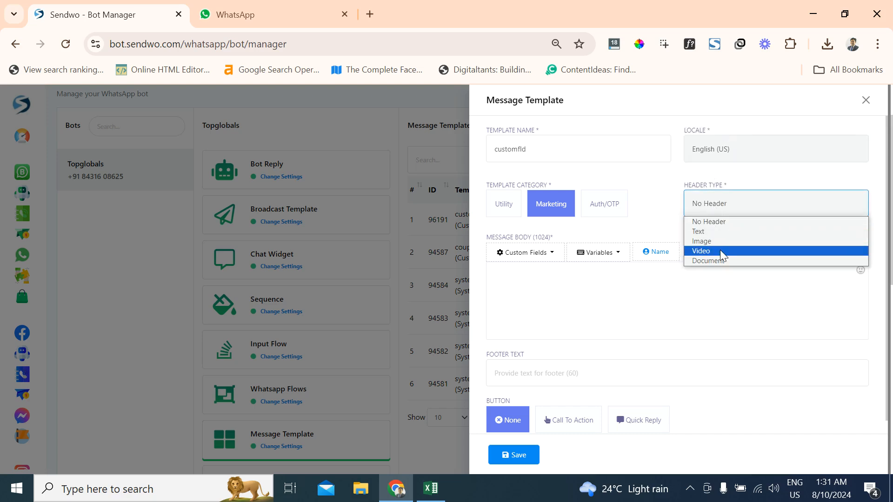
left_click(663, 191)
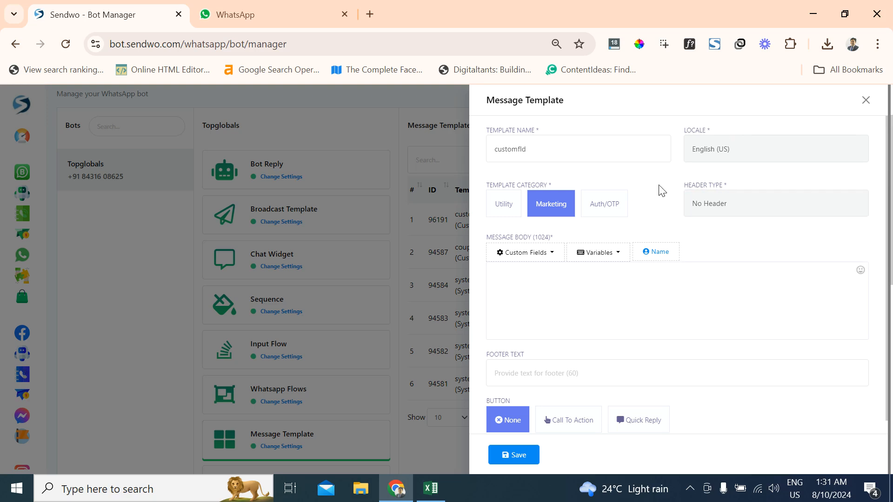
- Begin the message body with the greeting "Hello" followed by the subscriber name placeholder
left_click(525, 290)
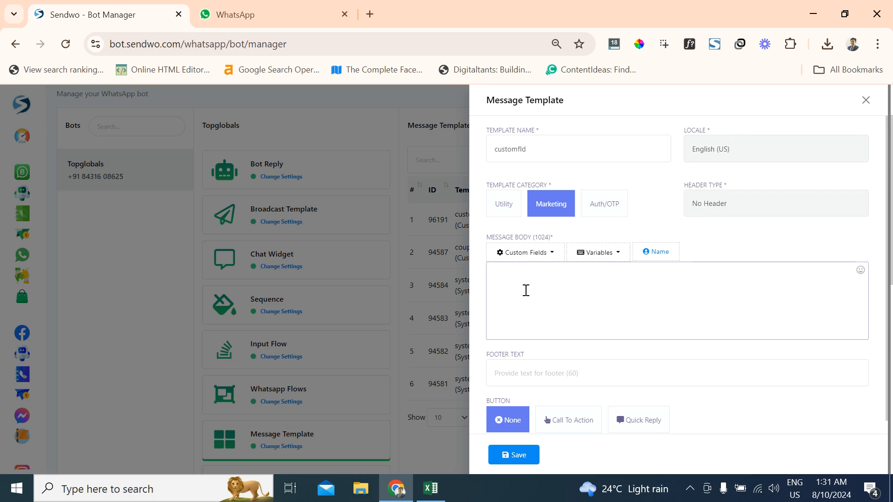
type("Hello")
left_click(656, 254)
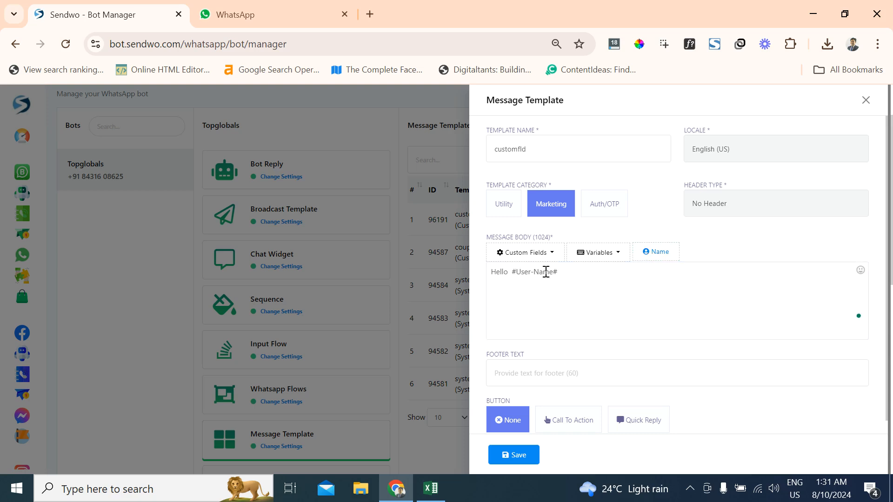
left_click(568, 272)
- Add "Thanks for shopping with us. We see you have pending due. Clear them as per date mentioned." and a "Due amount:" line
key("Return")
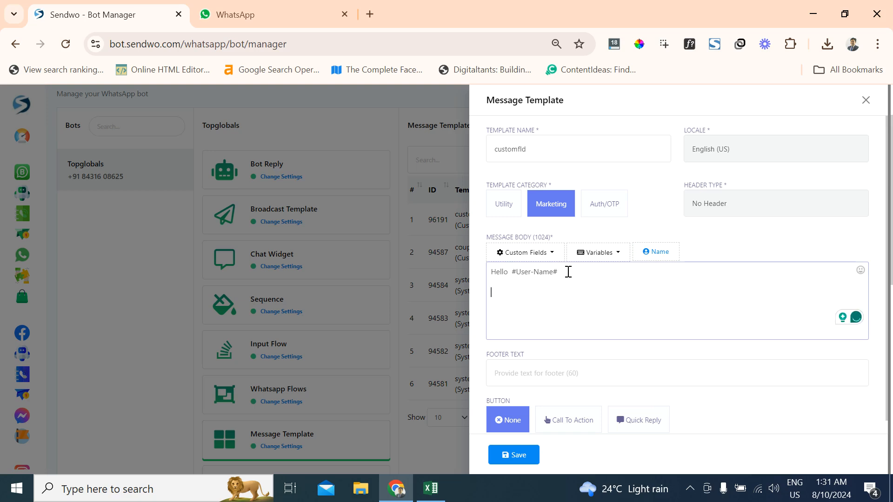
type("Tha")
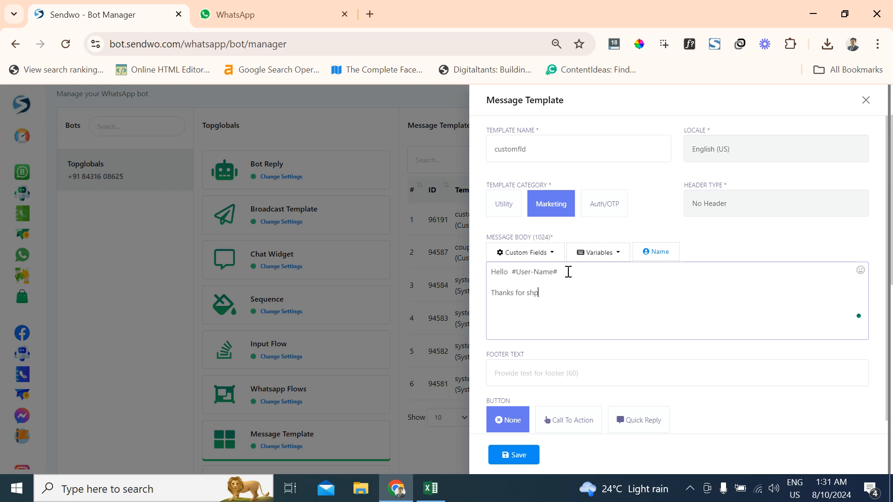
type("nks for shopping with us. W")
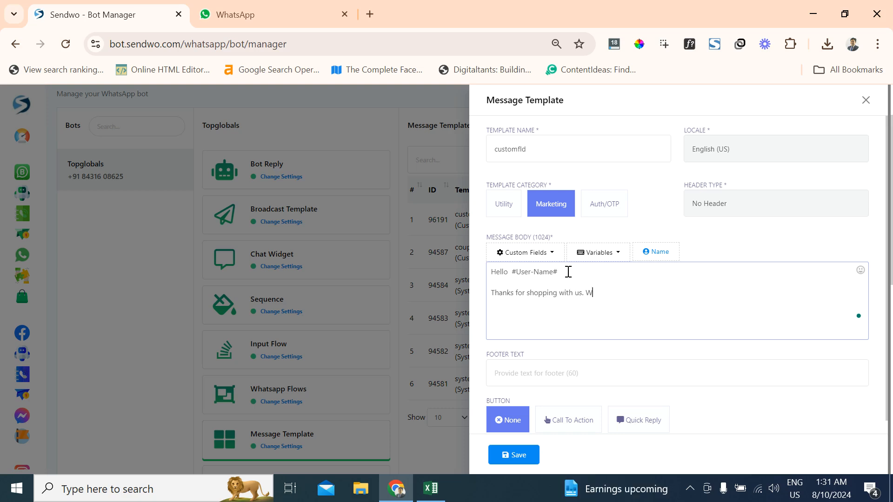
type("e see you have pending due. Clear them as per date mentioned.")
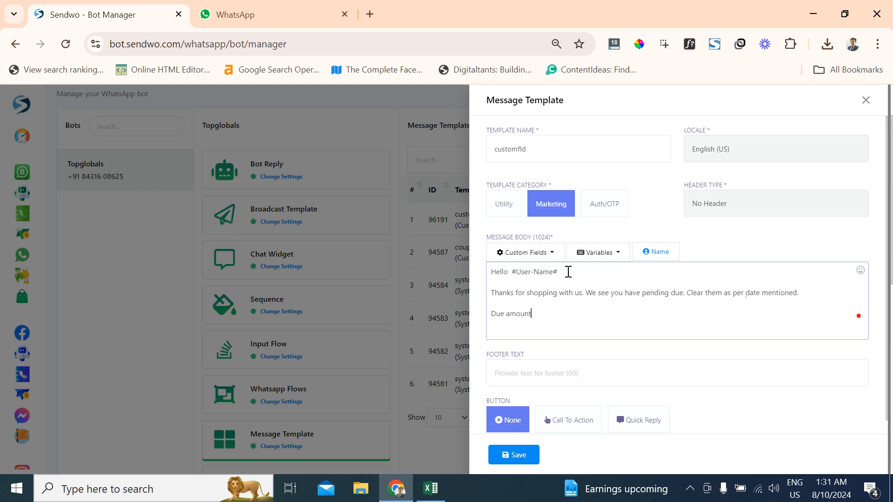
- Insert the Due custom field after "Due amount:" and add a "Due Date:" line with the Date custom field
left_click(538, 254)
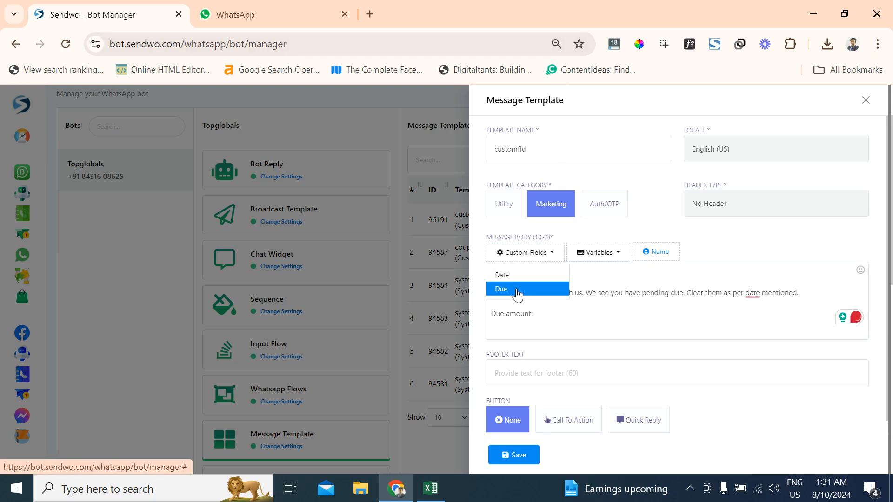
left_click(537, 300)
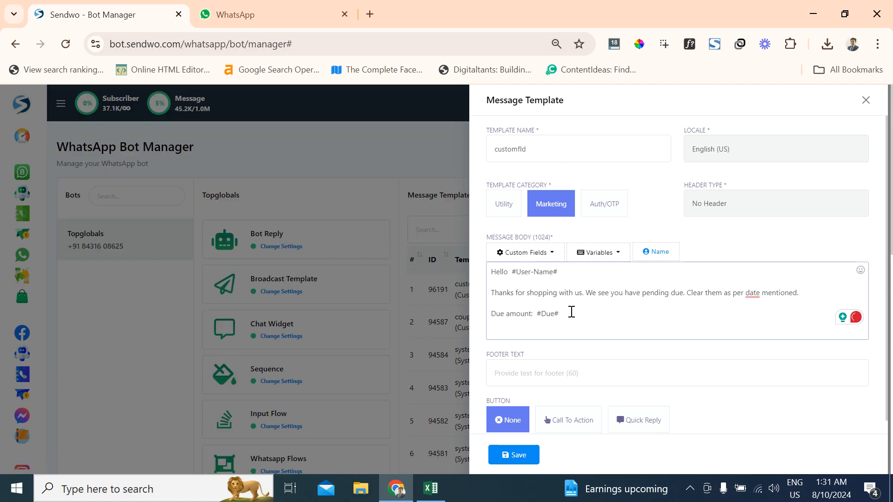
key("Return")
type("Due Date:")
left_click(538, 252)
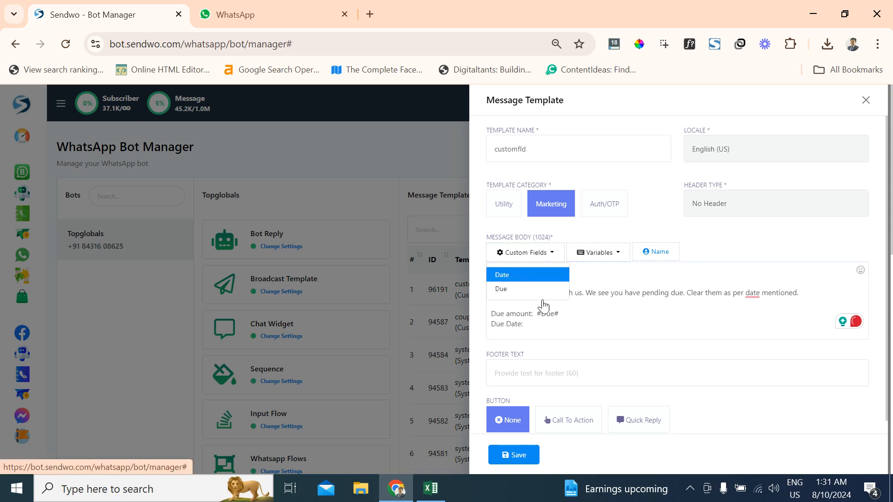
left_click(569, 325)
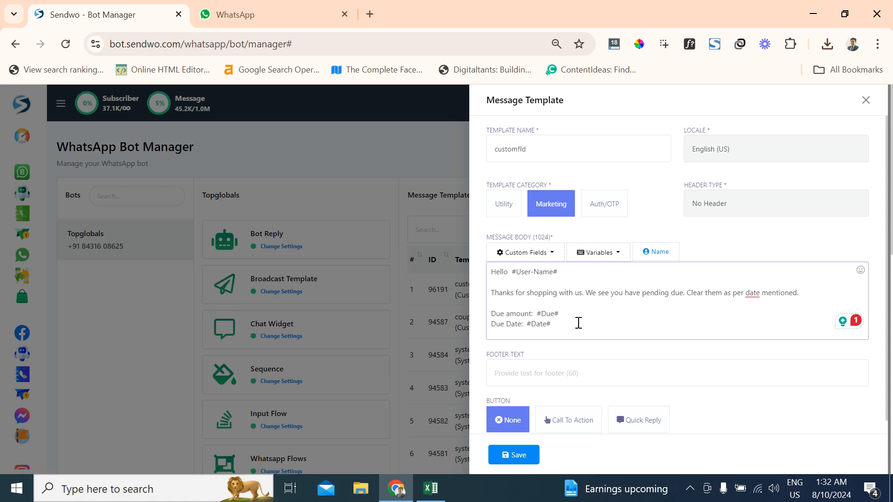
- Close the message body with "Thank you" after a blank line below the due date
left_click_drag(558, 322, 527, 324)
left_click(562, 325)
key("Return")
key("Return")
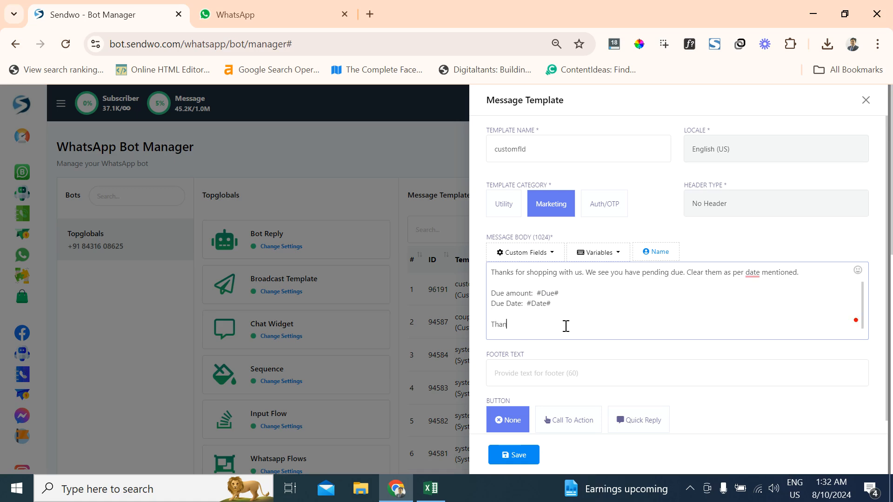
type("Thank you")
- Set the template's footer text to "Happy shopping"
left_click(552, 373)
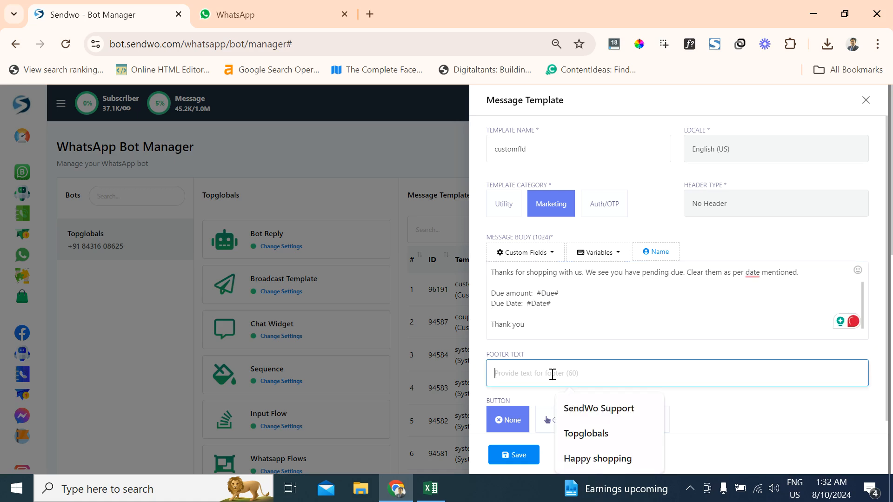
type("ha")
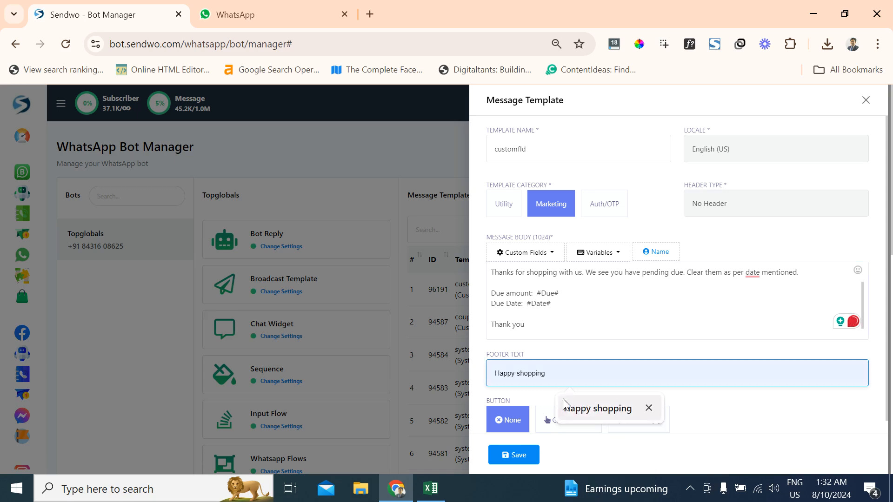
left_click(586, 409)
scroll(572, 354, "down", 1)
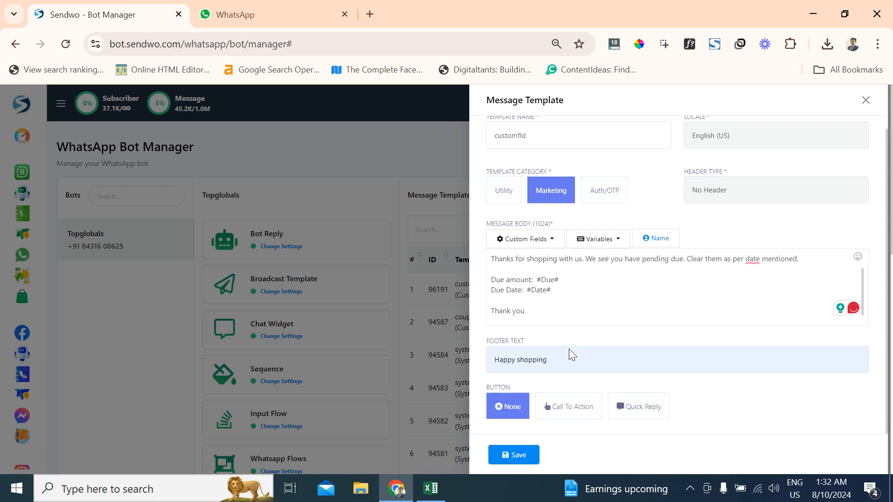
- Look at the Call To Action and Quick Reply button options, and set the template's button back to None
left_click(580, 410)
scroll(580, 410, "down", 3)
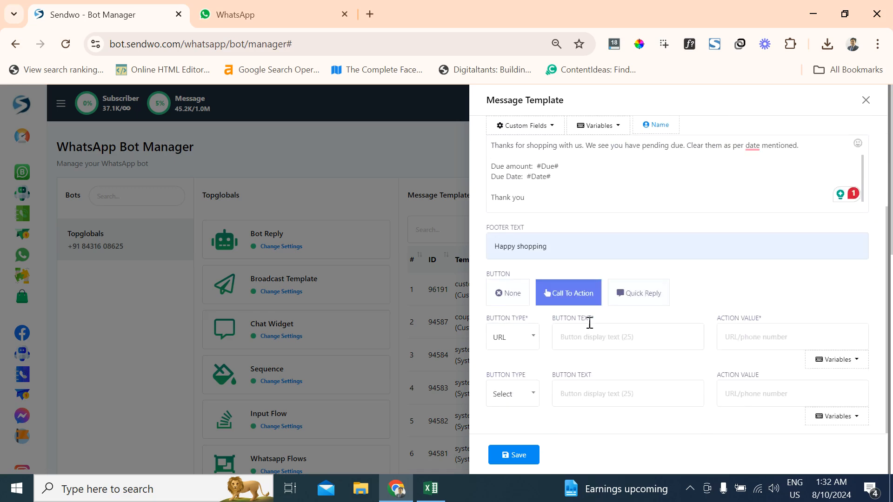
left_click(663, 293)
left_click(592, 290)
left_click(498, 291)
scroll(548, 295, "up", 1)
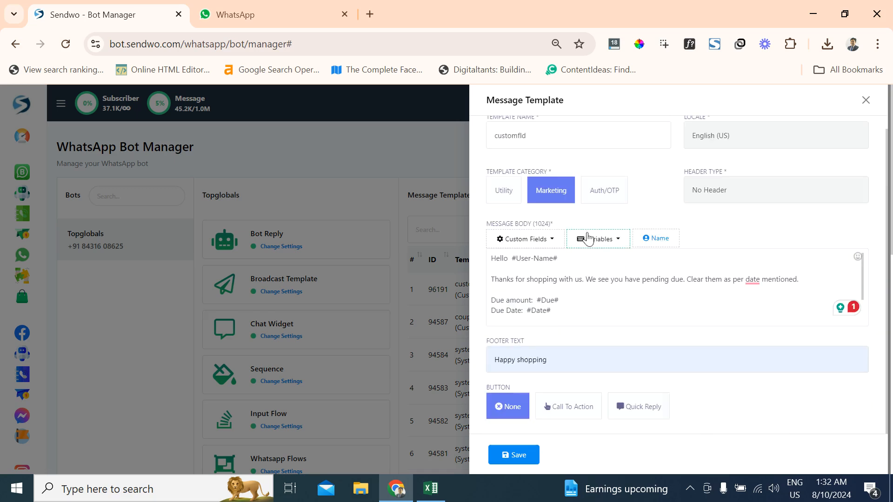
- Check the completed customfld template, save it and close the template form
scroll(585, 239, "up", 1)
scroll(600, 279, "down", 1)
left_click(516, 457)
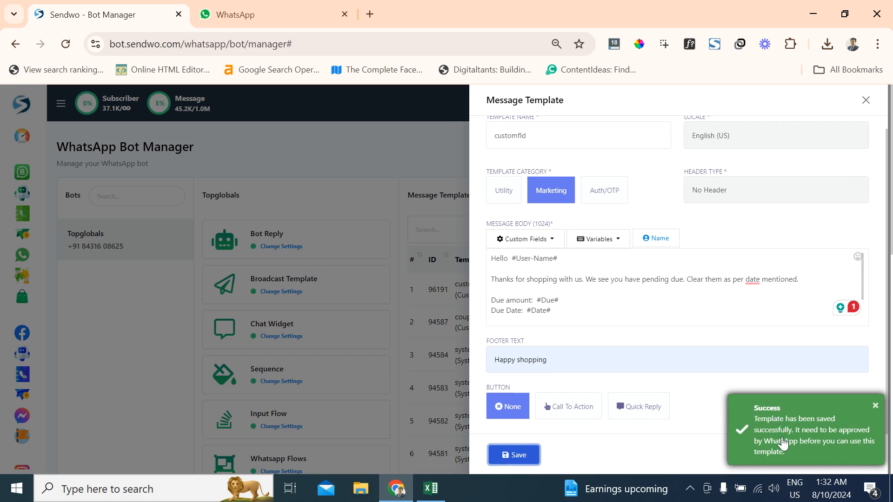
scroll(789, 276, "up", 1)
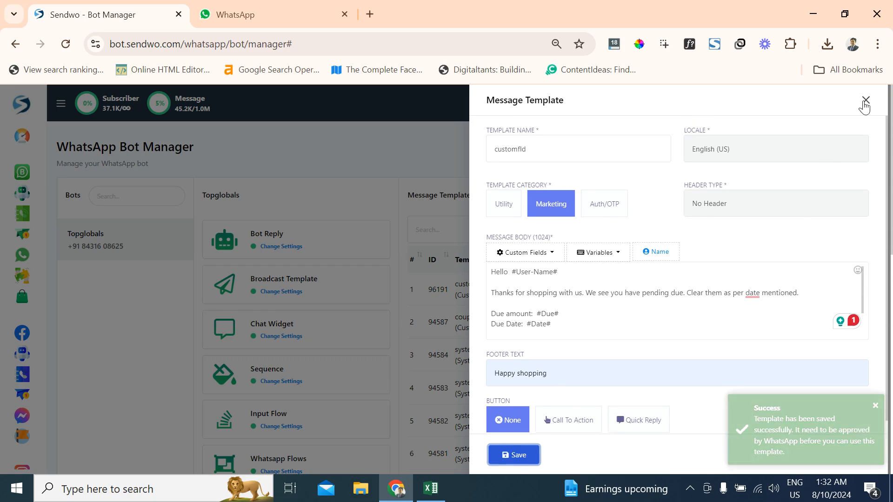
left_click(864, 101)
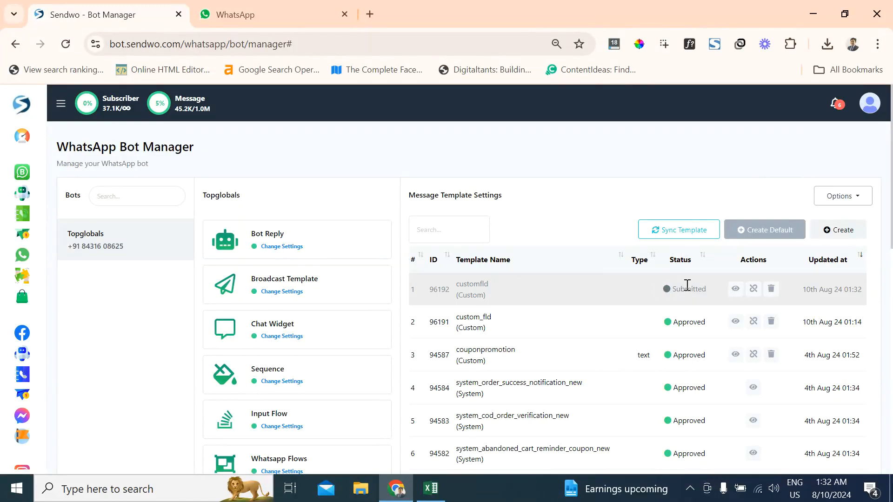
- Synchronize the message templates with WhatsApp and check the approval status of customfld
left_click(674, 237)
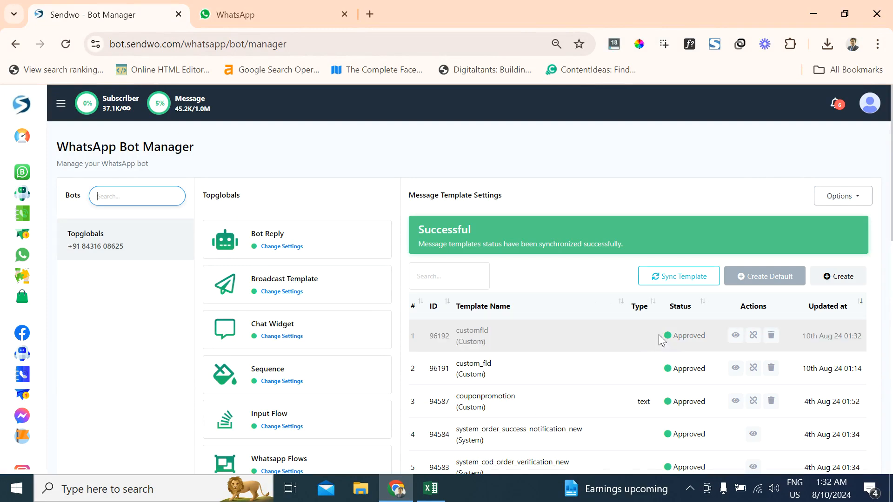
left_click_drag(670, 335, 708, 345)
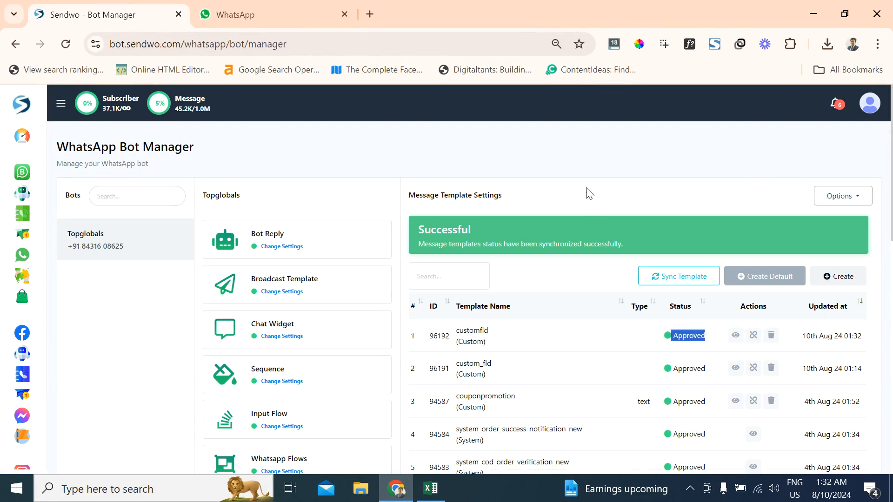
left_click(582, 160)
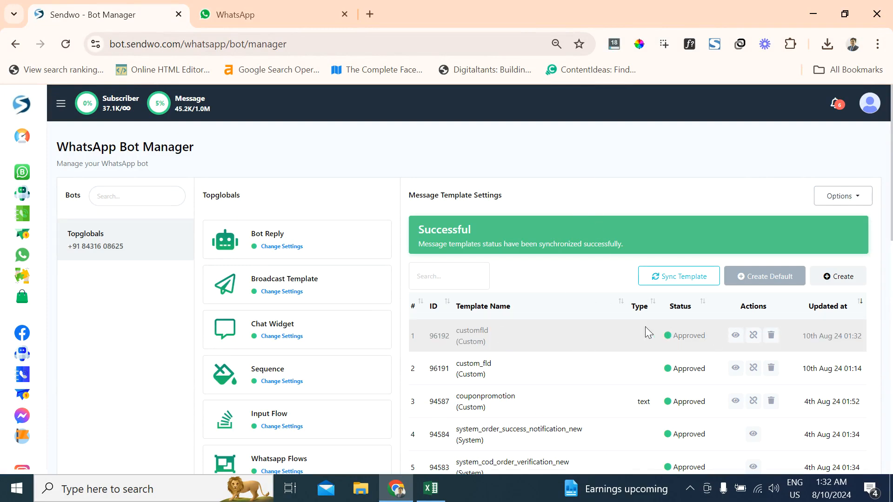
- Create a new WhatsApp broadcasting campaign in the flow builder, and check which bot accounts are available for broadcasting
left_click(21, 239)
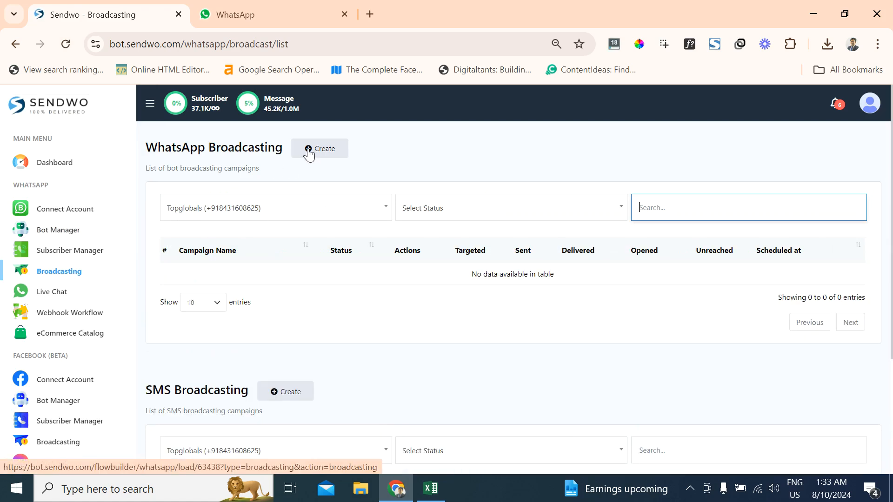
left_click(309, 154)
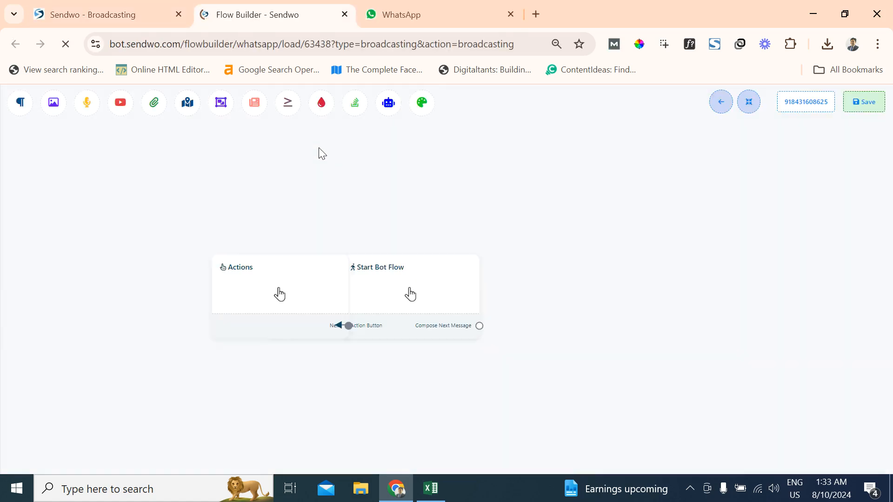
left_click(125, 10)
left_click(273, 207)
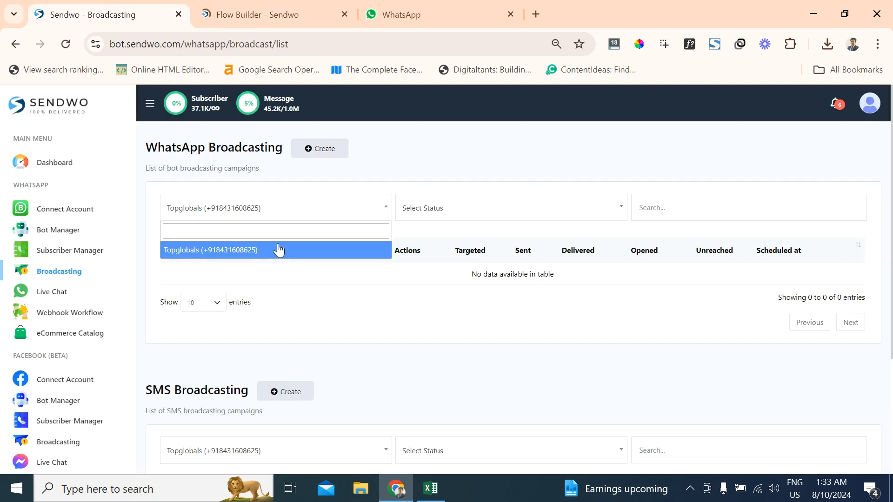
left_click(411, 152)
left_click(297, 157)
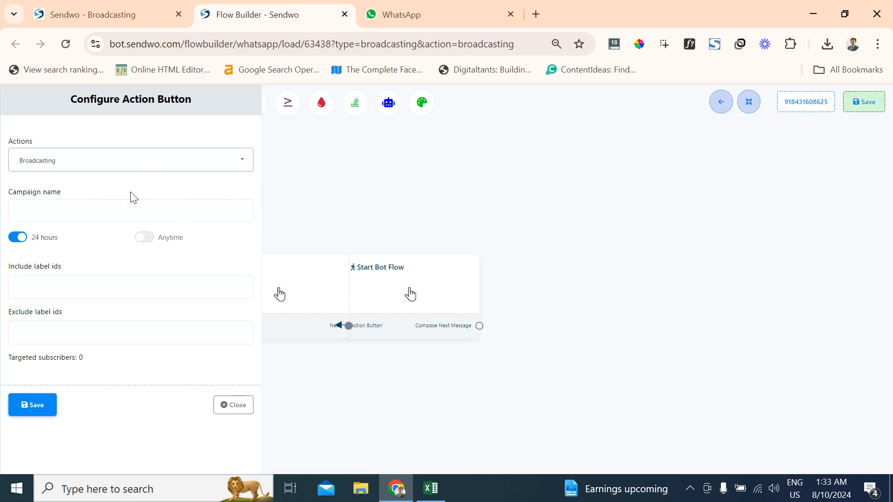
- Name the broadcasting campaign "test custom field"
left_click(141, 167)
left_click(104, 207)
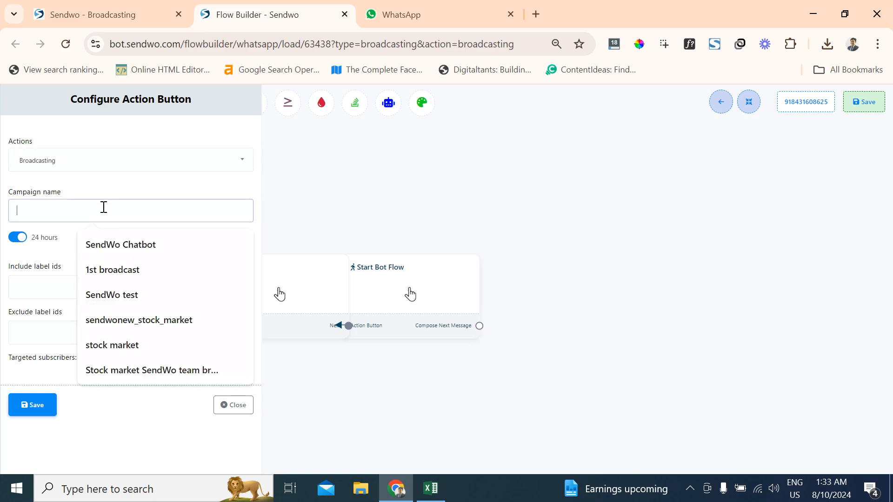
type("test")
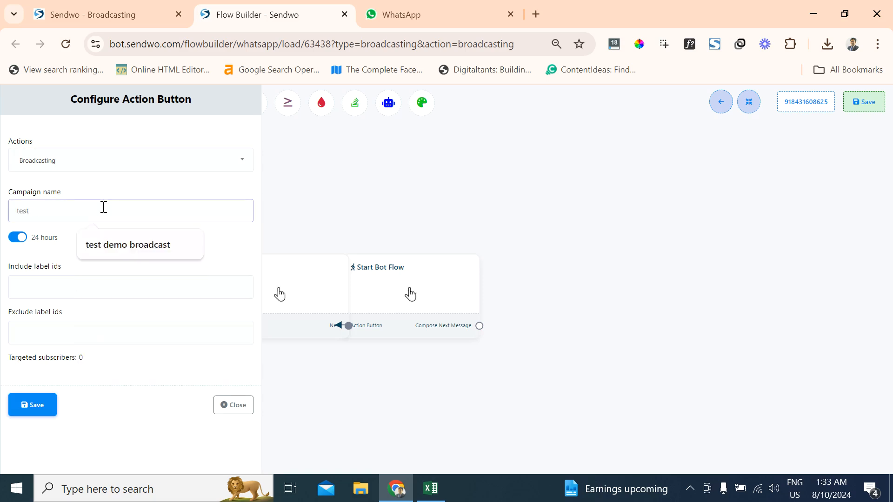
type(" custom ")
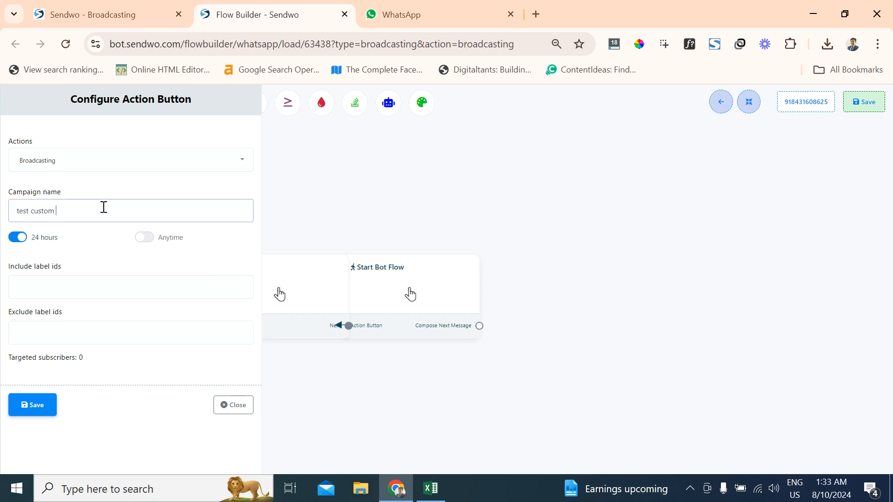
type("field")
left_click(83, 253)
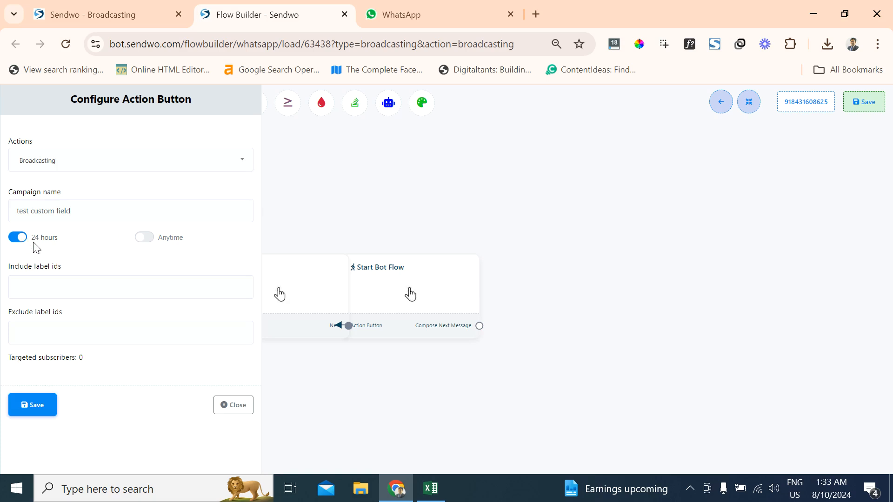
- Set the campaign to send Anytime and choose customfld as its message template
left_click(144, 238)
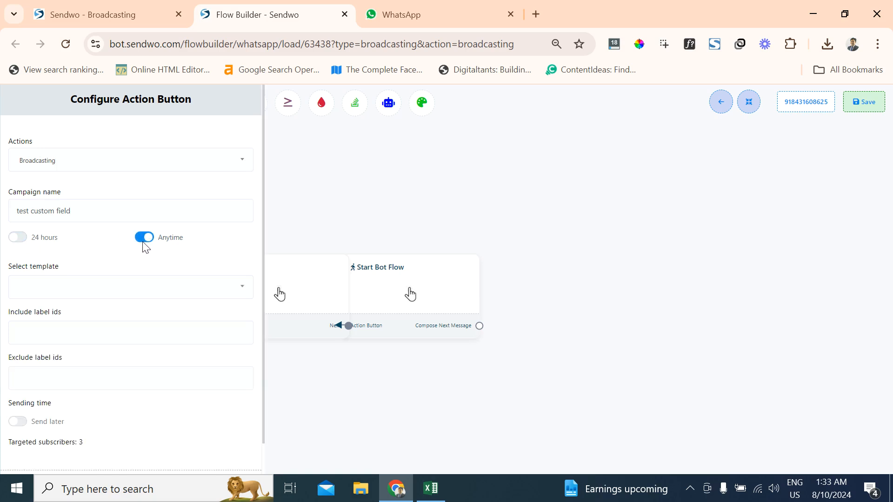
scroll(59, 282, "down", 1)
left_click(91, 255)
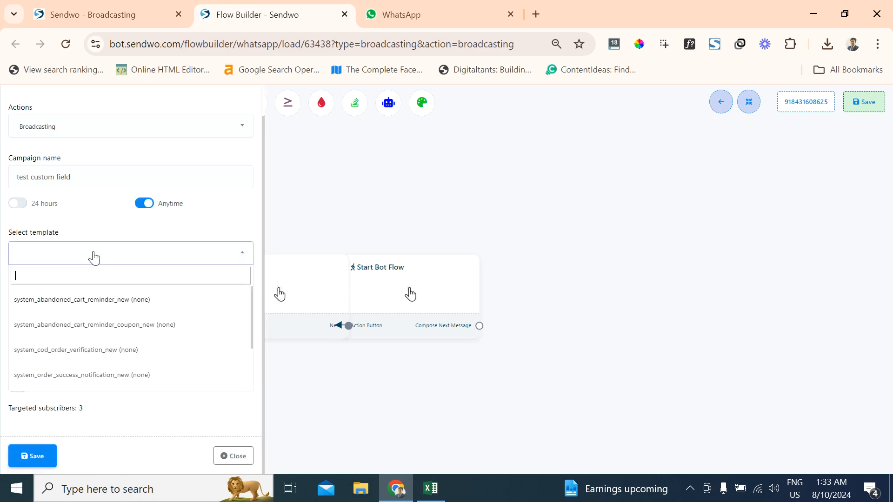
scroll(90, 316, "down", 2)
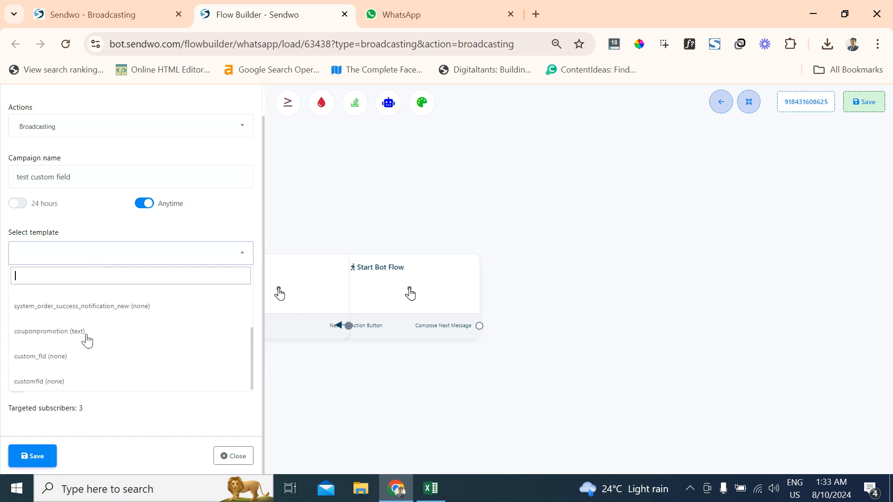
left_click(64, 381)
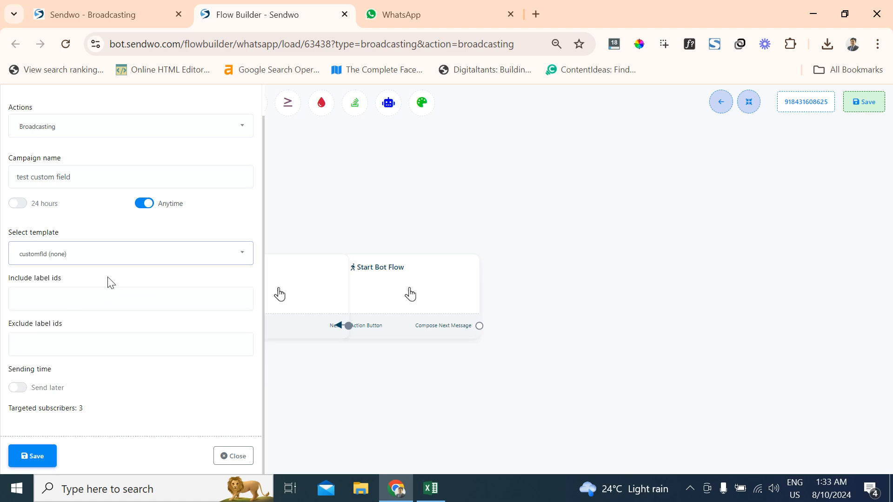
- Include subscribers with the payments label in the campaign
left_click(77, 308)
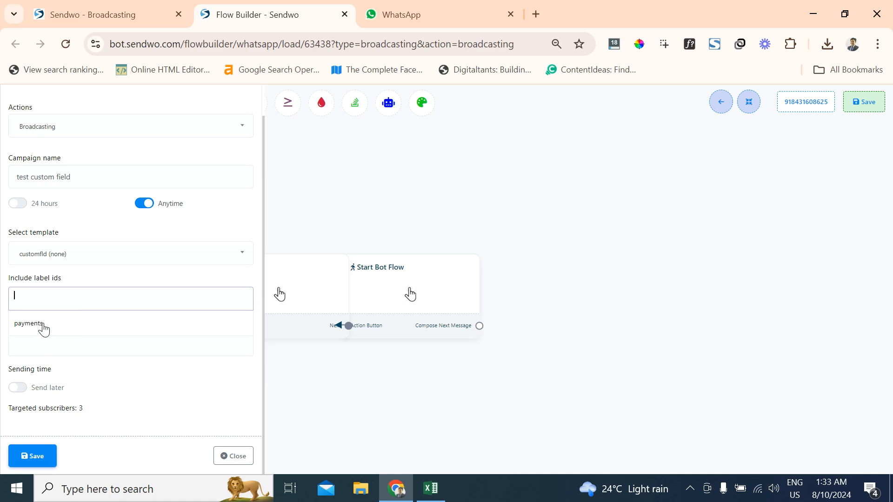
left_click(45, 328)
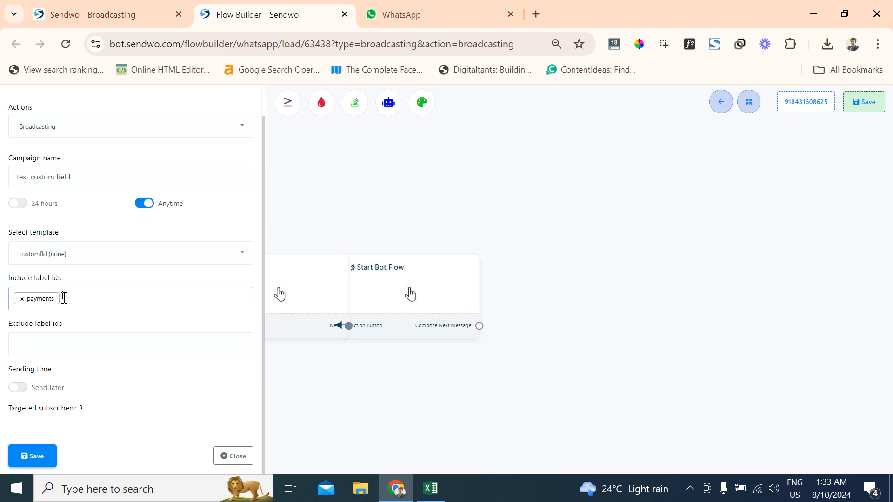
left_click(21, 399)
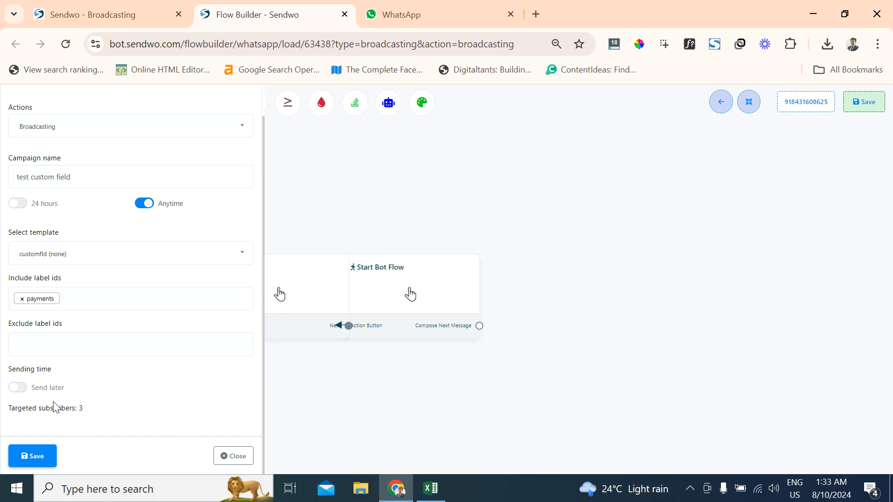
- Compare the targeted subscriber count under the 24 hours and Anytime options, and leave the campaign set to Anytime
left_click_drag(10, 410, 90, 407)
left_click(90, 407)
left_click_drag(88, 411, 51, 407)
left_click(82, 402)
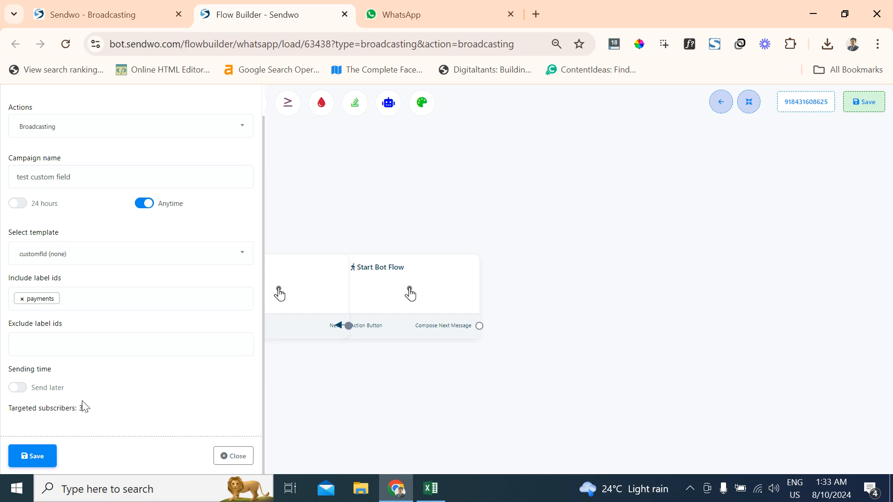
left_click(18, 204)
left_click_drag(84, 359, 62, 362)
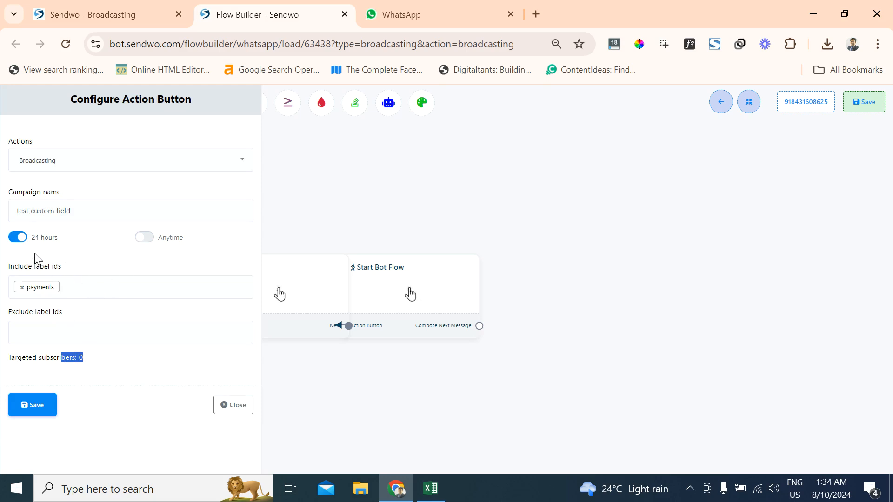
triple_click(92, 363)
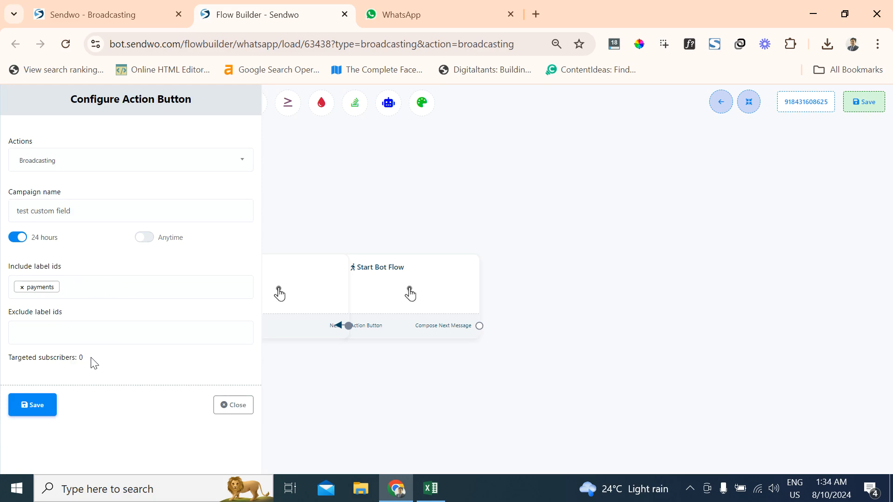
left_click(150, 239)
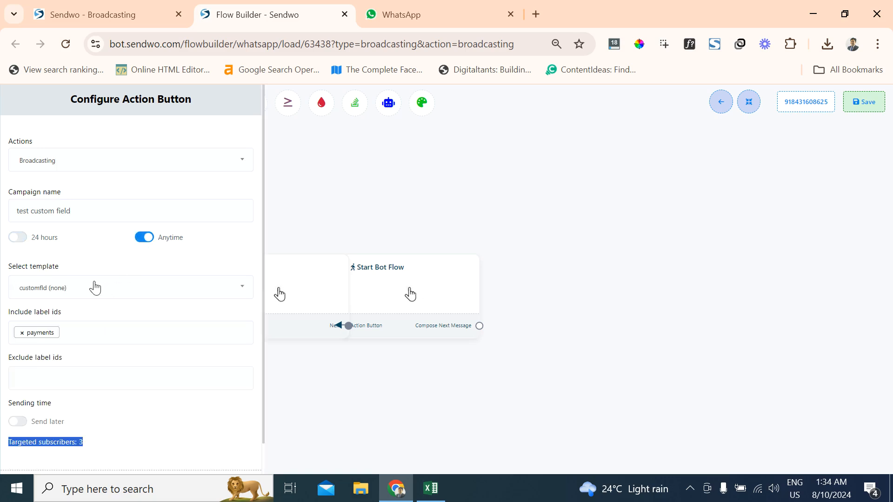
- Look at the schedule time and time zone options for sending later, and switch Send later back off
scroll(17, 426, "down", 1)
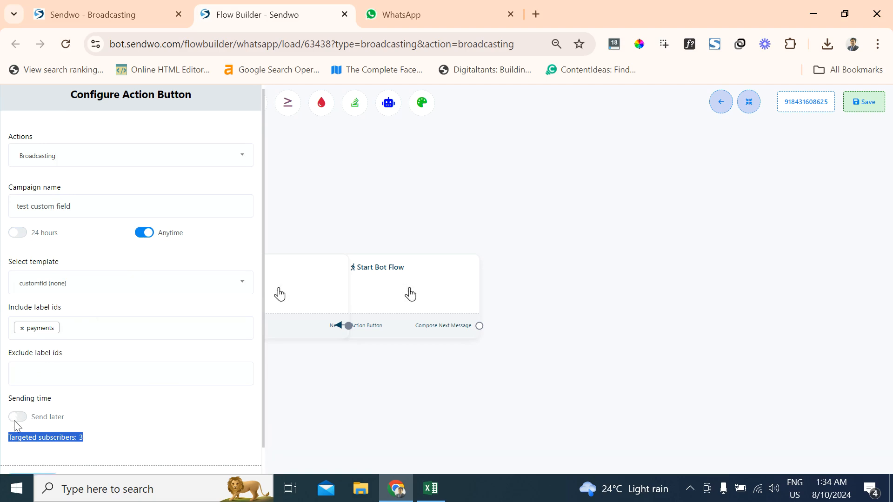
scroll(17, 426, "down", 1)
left_click(19, 387)
scroll(20, 387, "down", 2)
left_click(67, 338)
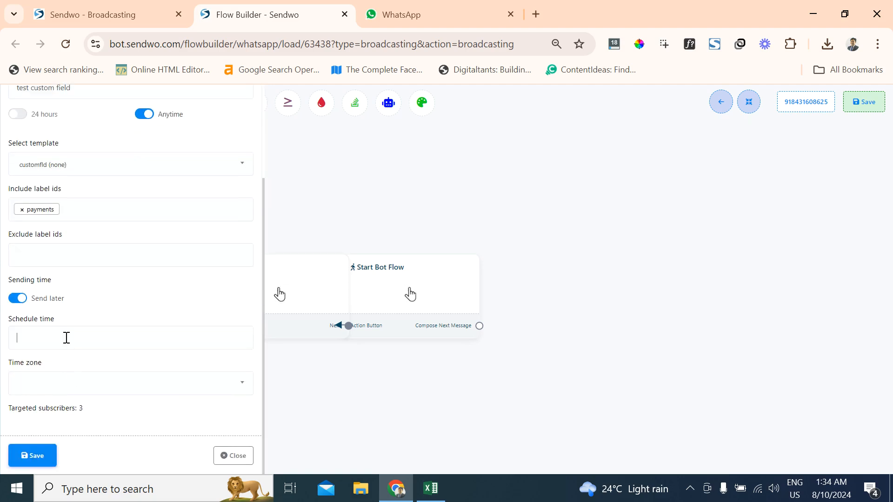
left_click(108, 301)
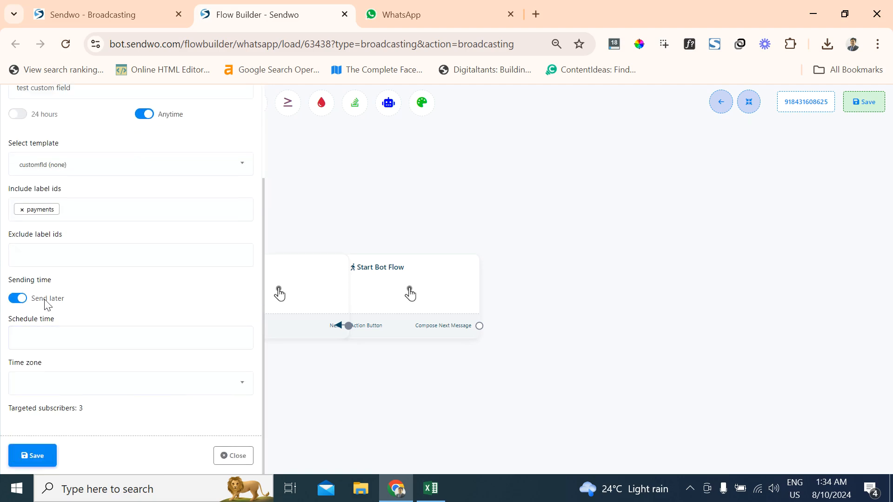
left_click(52, 388)
left_click(52, 389)
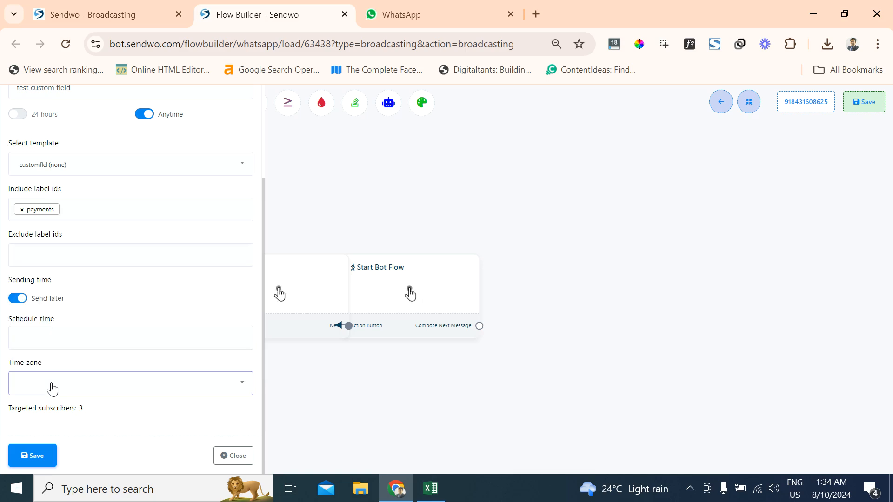
left_click(19, 300)
- Check and save the Broadcasting action's settings, and move the Actions block clear of the Start Bot Flow block
scroll(102, 293, "up", 1)
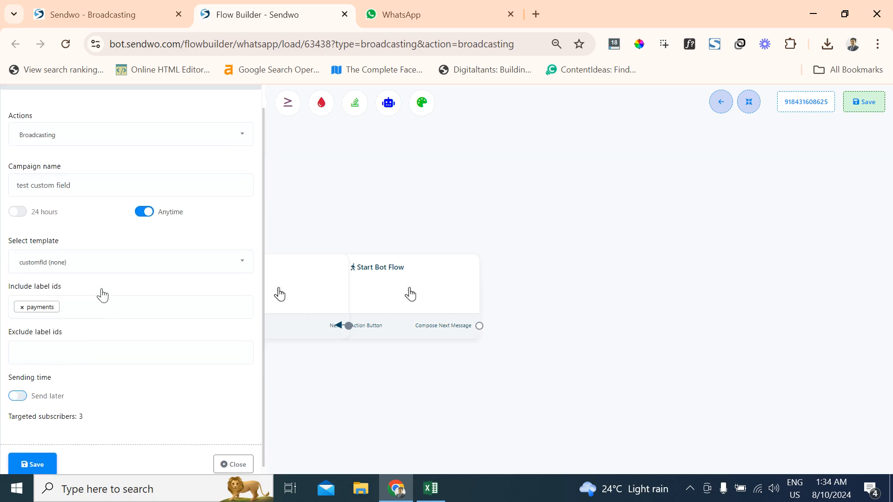
scroll(96, 284, "down", 1)
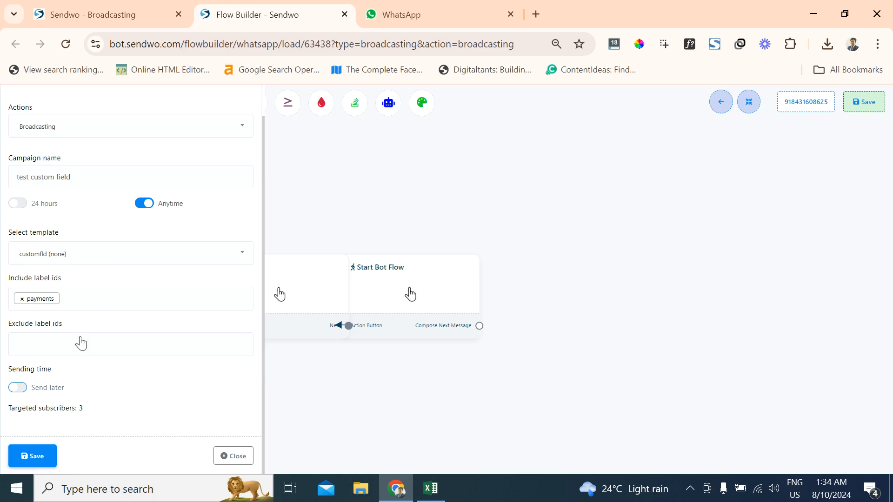
left_click(27, 463)
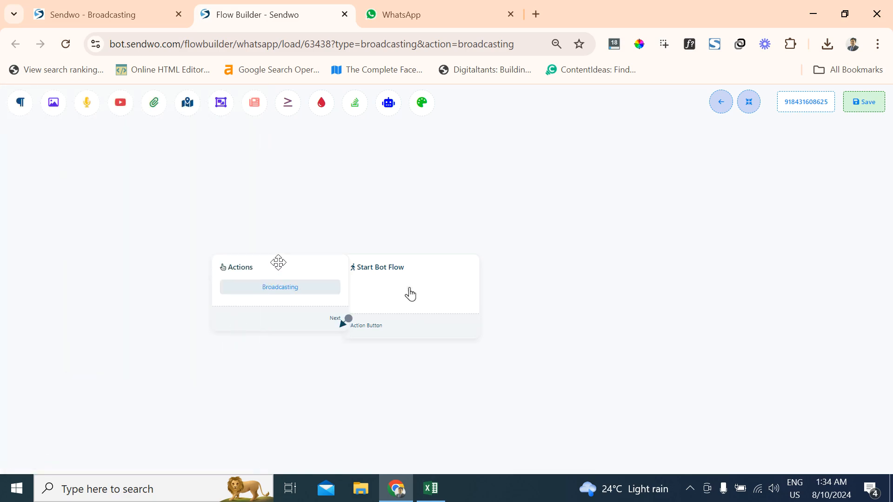
left_click(264, 265)
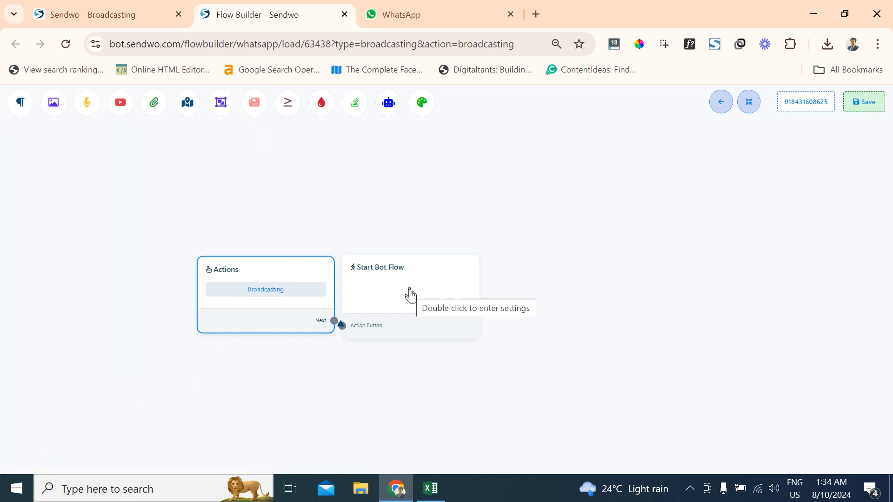
- Title the Start Bot Flow block "customtesting" and save the whole flow
double_click(410, 295)
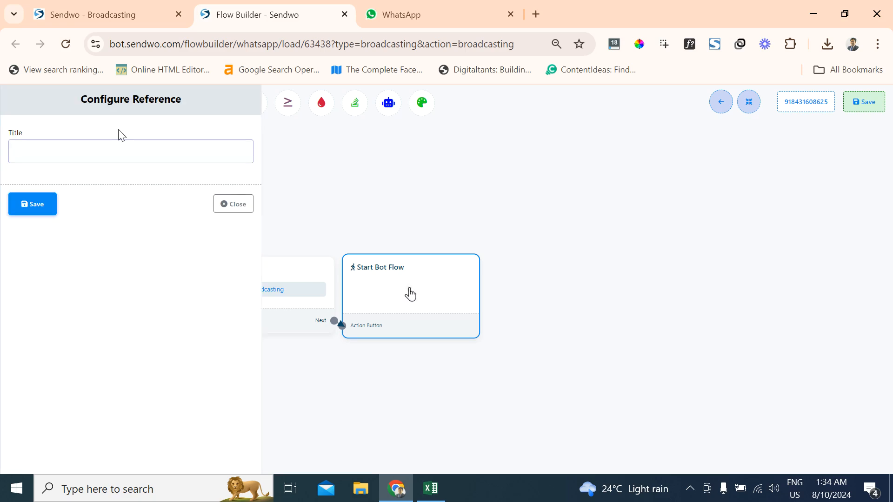
type("customtesting")
left_click(34, 209)
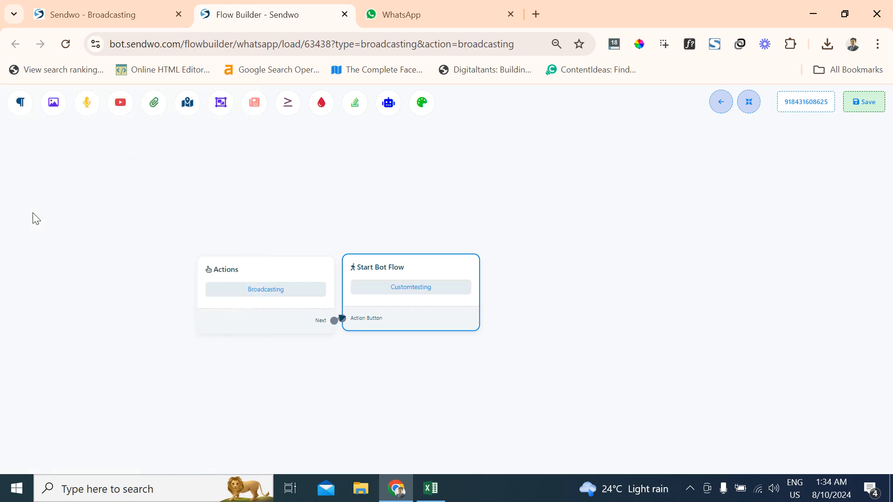
left_click(878, 98)
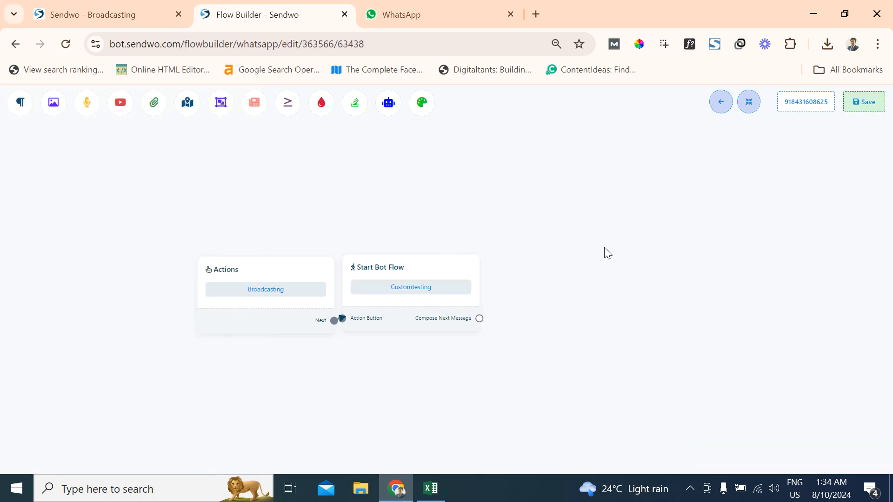
- Return to the Broadcasting page, refresh the WhatsApp campaign list, and check the test custom field campaign's status and targeted count
left_click(89, 7)
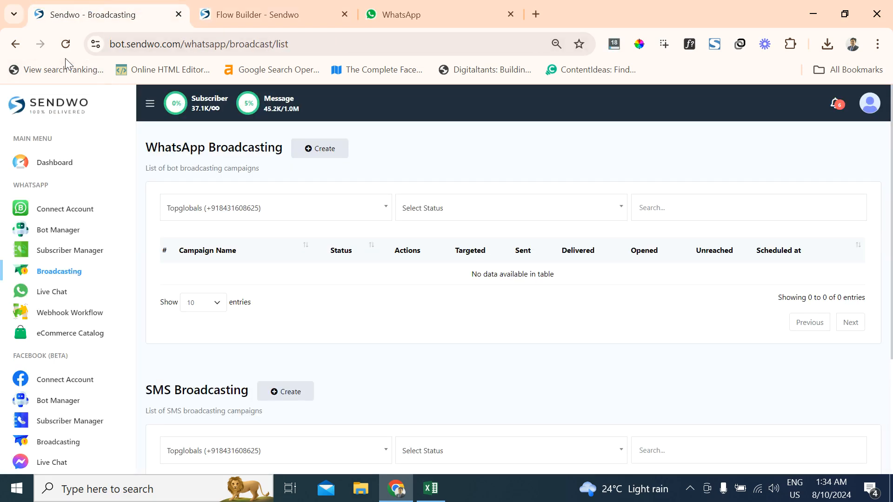
left_click(69, 42)
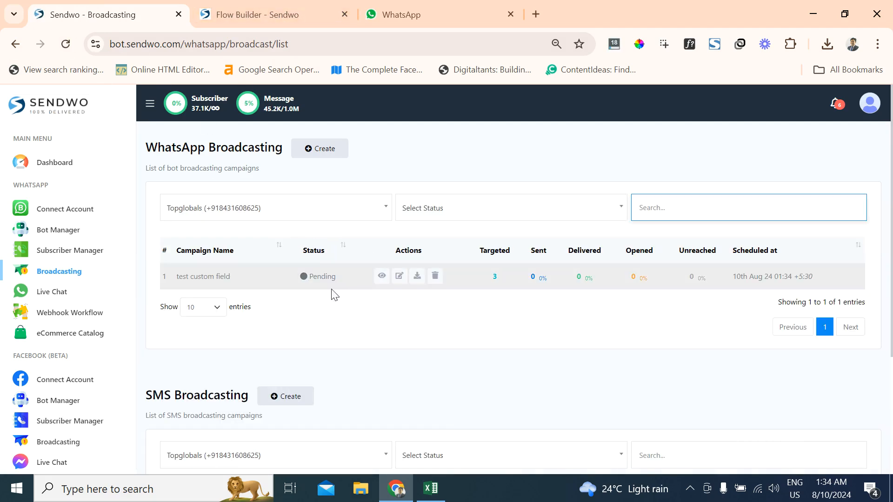
left_click_drag(182, 270, 249, 290)
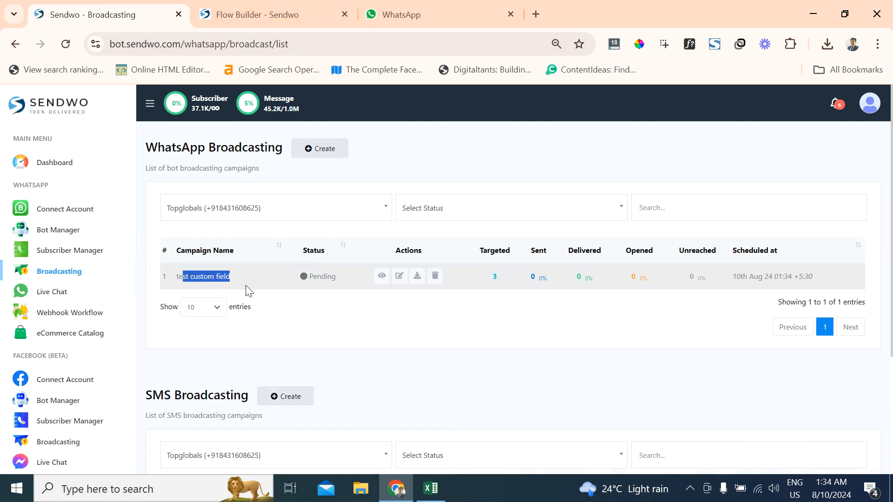
left_click(66, 44)
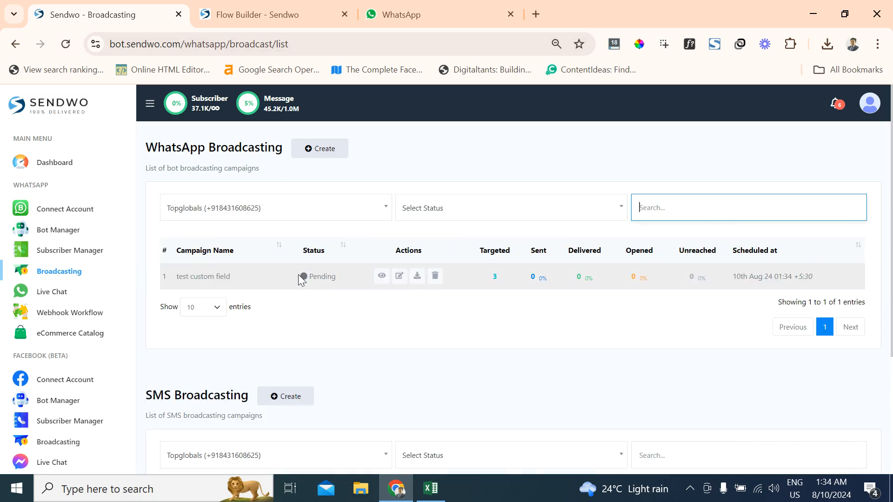
left_click_drag(299, 277, 361, 278)
left_click_drag(486, 278, 502, 277)
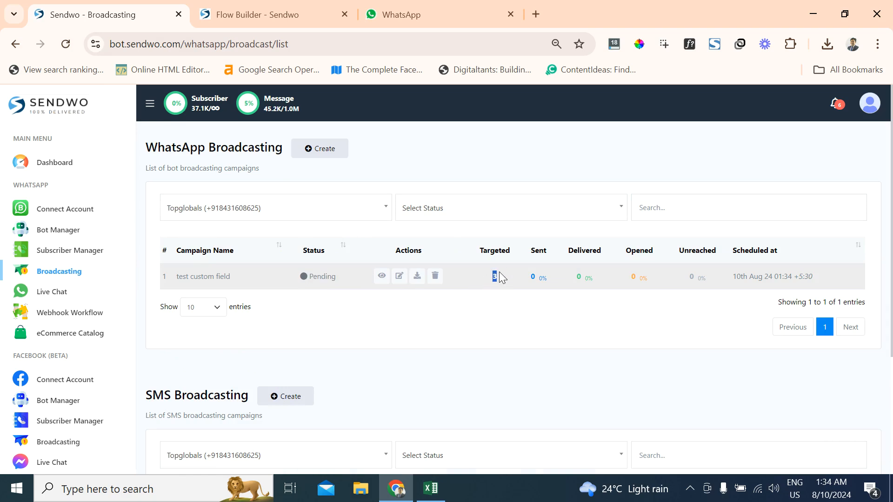
left_click(507, 320)
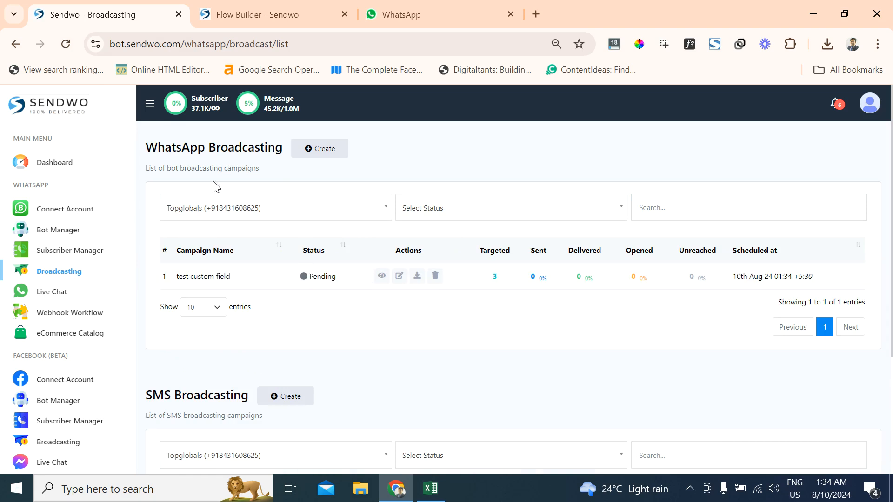
- Keep refreshing the campaign list to follow the test custom field campaign's status, sent and delivered counts until it finishes
left_click(76, 48)
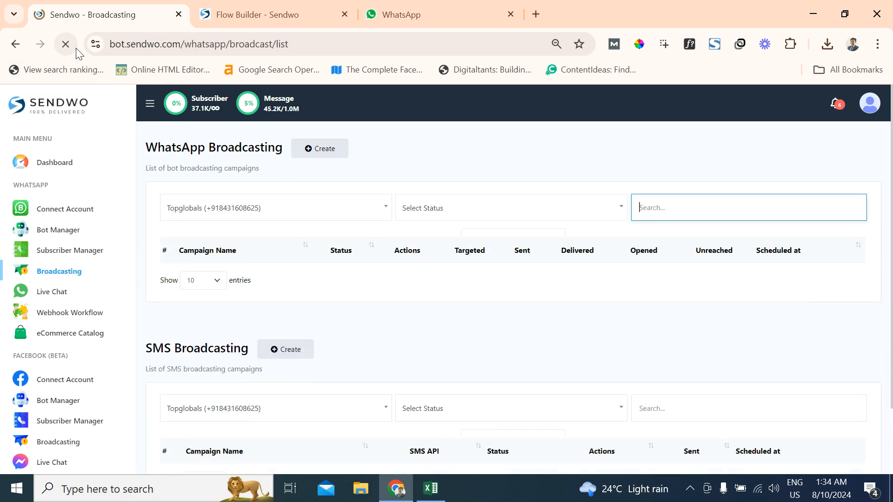
left_click(460, 146)
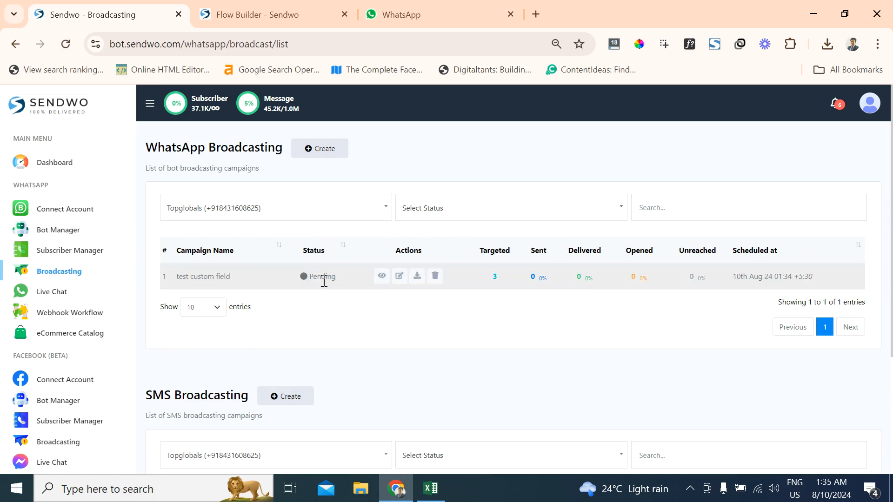
left_click(68, 46)
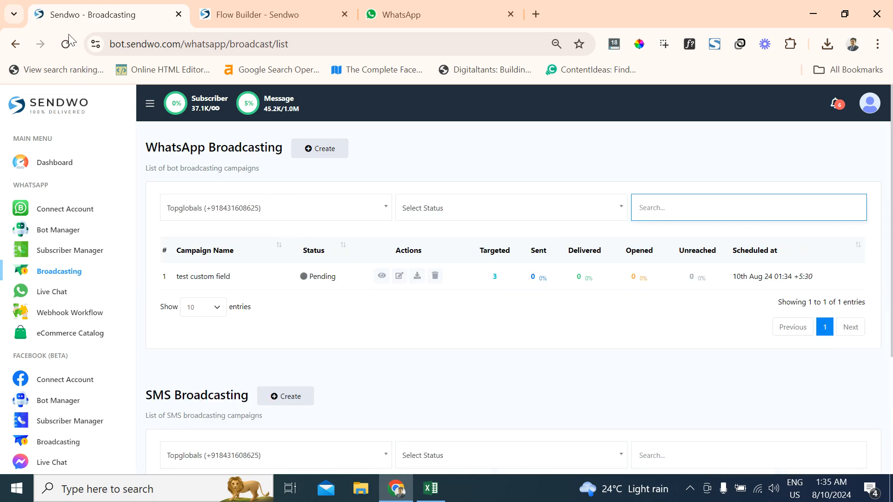
left_click(68, 46)
left_click(61, 46)
left_click(65, 44)
left_click(65, 44)
left_click(66, 44)
left_click(74, 44)
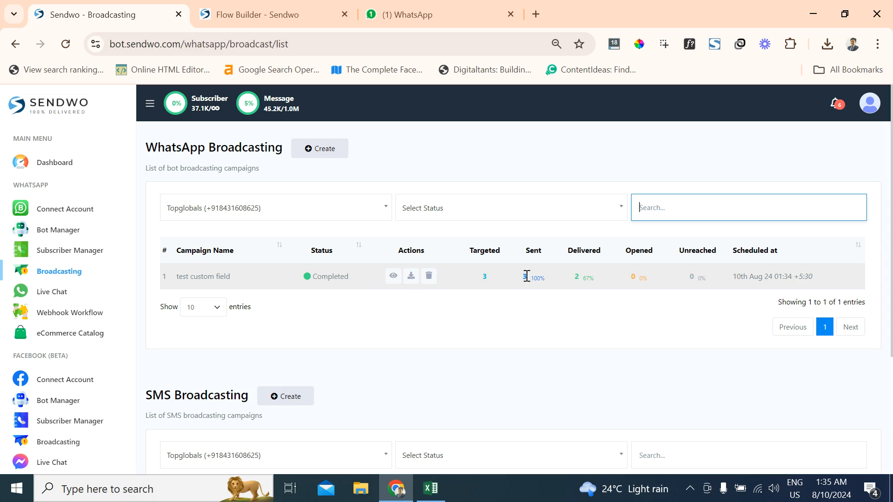
left_click(66, 44)
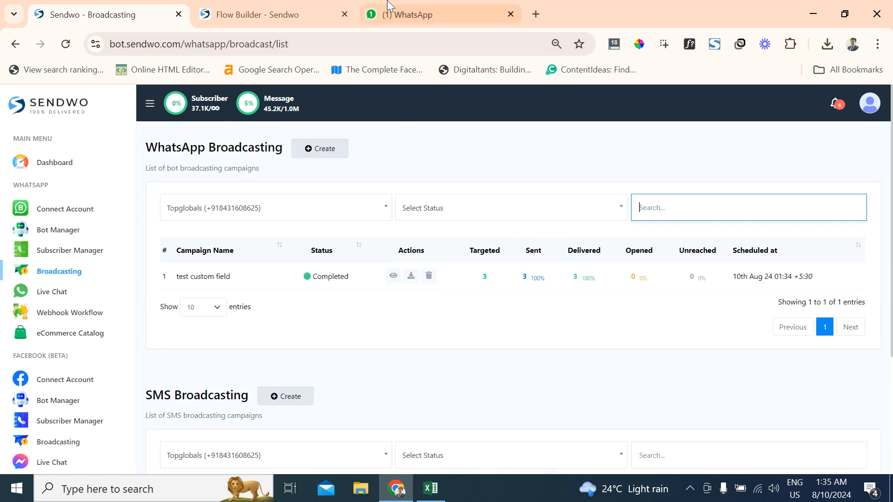
- Switch to WhatsApp, open the business account's chat, and check the name, due amount and due date in the received broadcast message
left_click(428, 10)
left_click(193, 194)
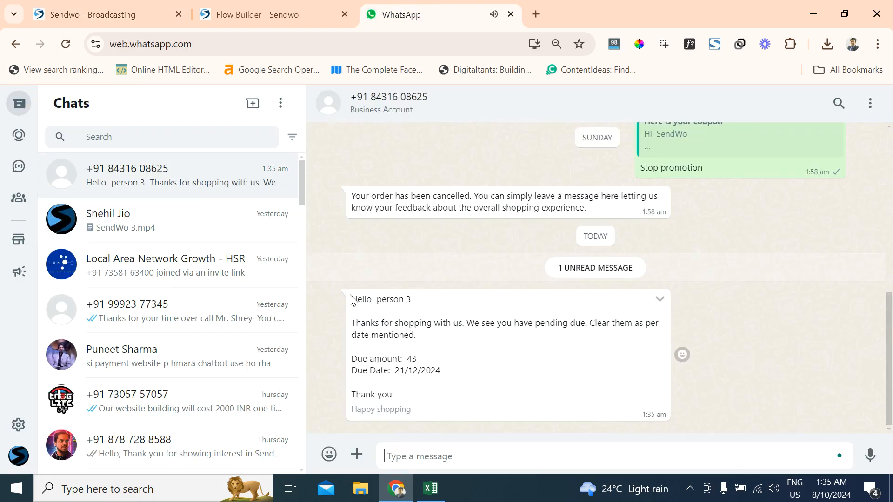
left_click_drag(350, 300, 401, 310)
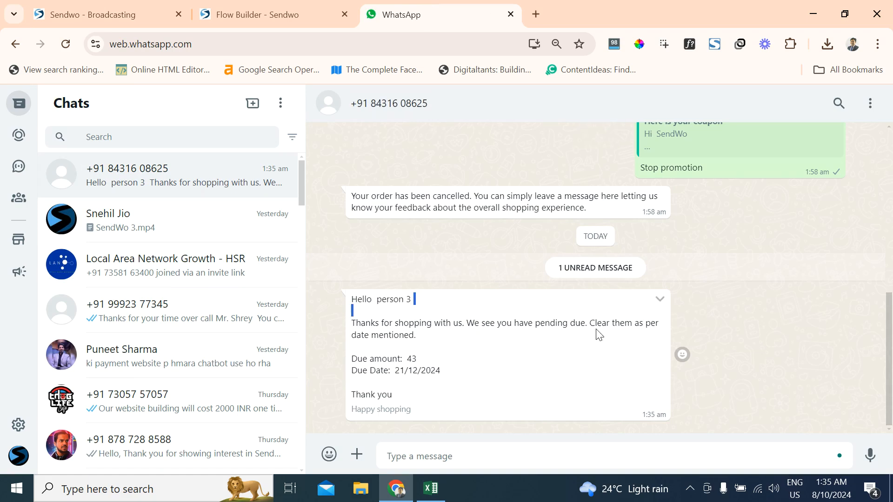
left_click_drag(352, 361, 462, 378)
double_click(413, 360)
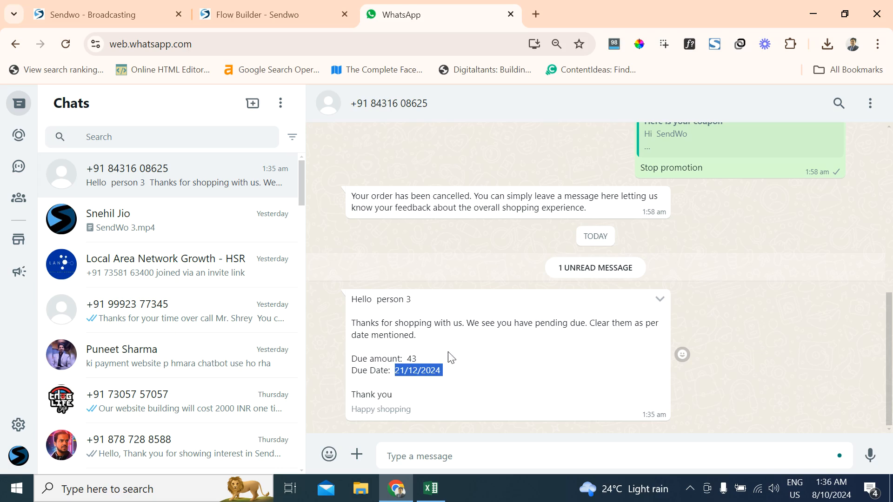
- Return to Sendwo, open the WhatsApp Live Chat, and go through the broadcast conversations of person2, Person 1 and person 3
left_click(134, 11)
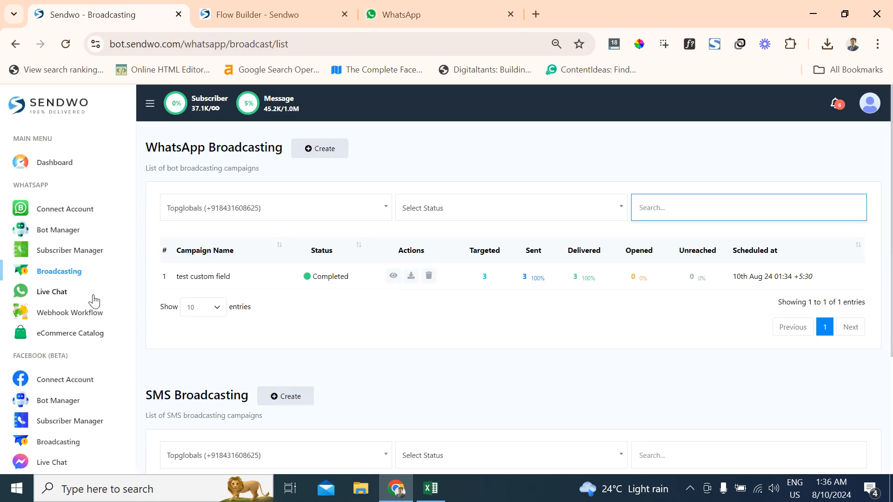
left_click(52, 296)
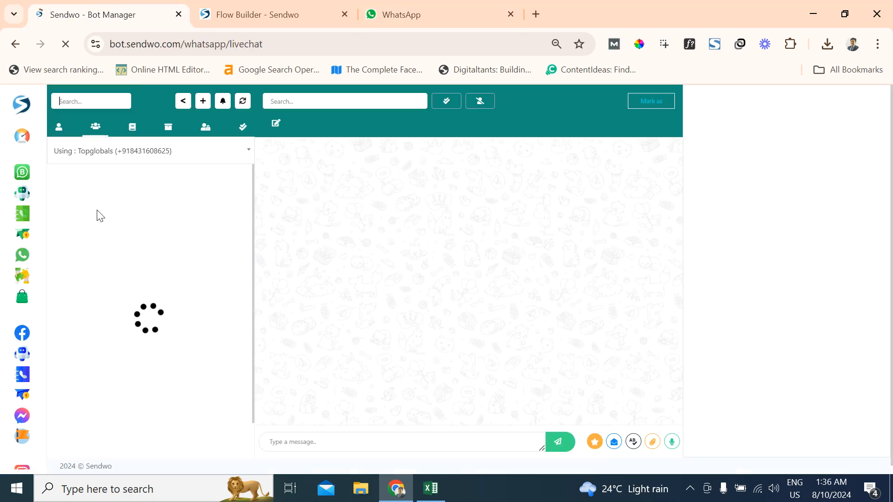
left_click(177, 195)
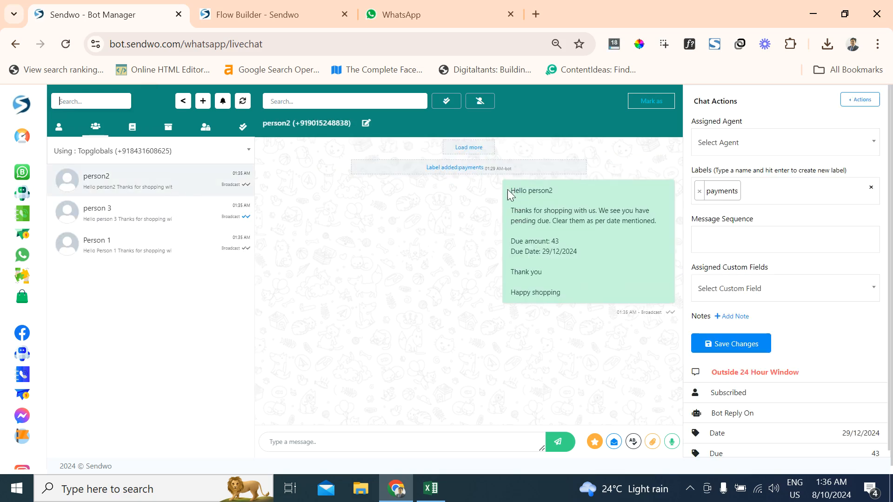
left_click_drag(510, 194, 347, 255)
left_click(168, 241)
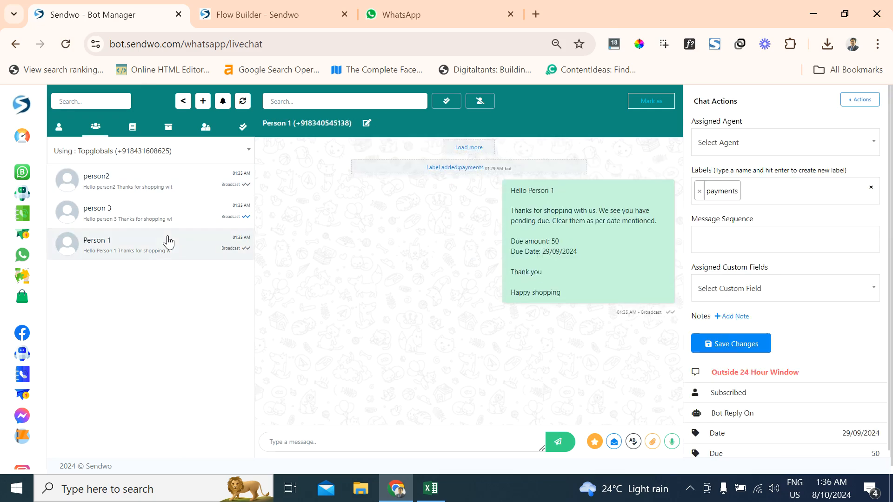
left_click(172, 216)
left_click(173, 185)
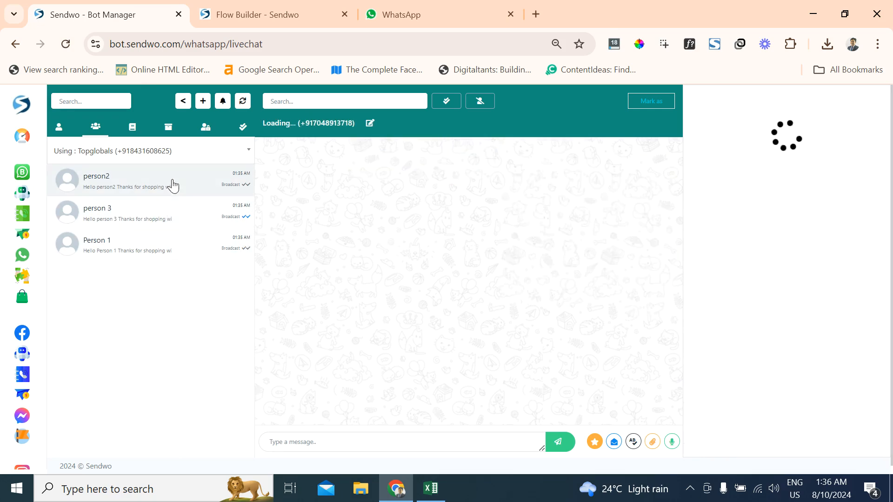
- Compare the due amount and due date in person2's and Person 1's broadcast messages, and return to the Dashboard
left_click_drag(512, 231, 563, 255)
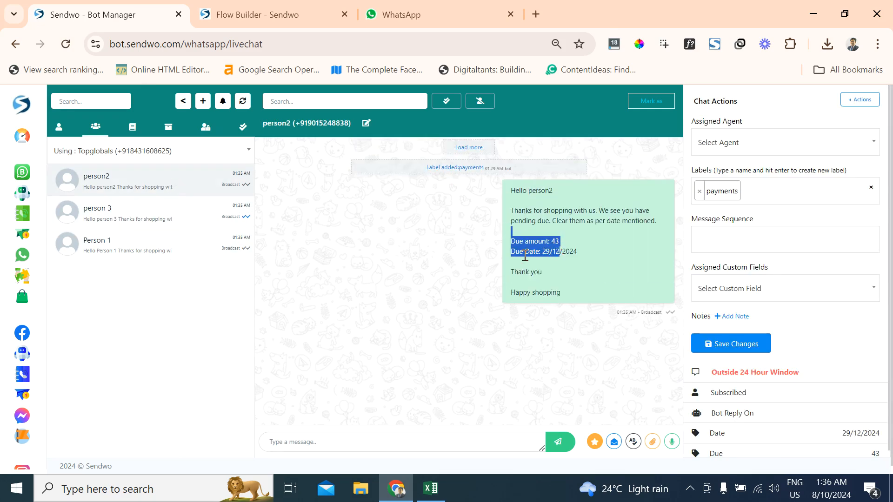
left_click(88, 246)
left_click_drag(516, 240, 576, 255)
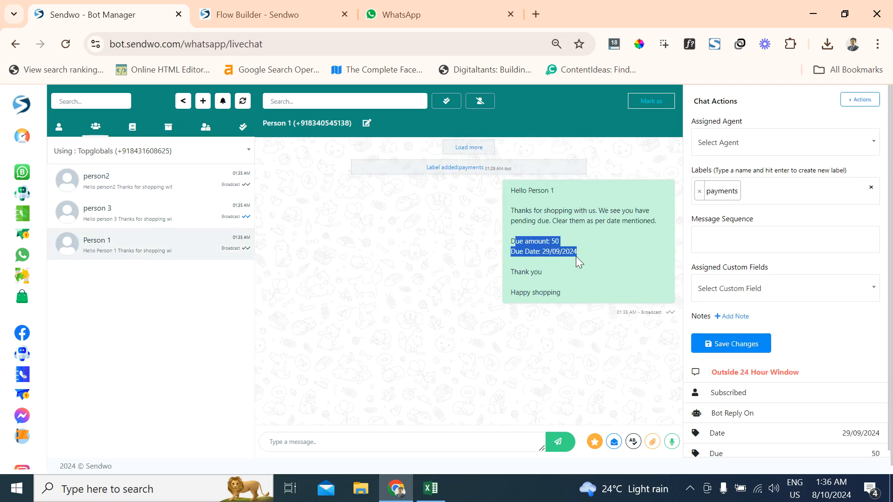
left_click(575, 256)
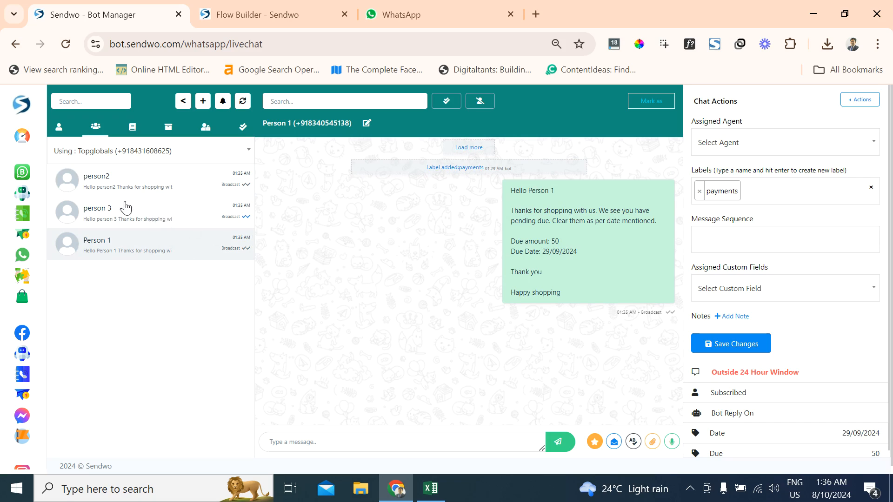
left_click(18, 139)
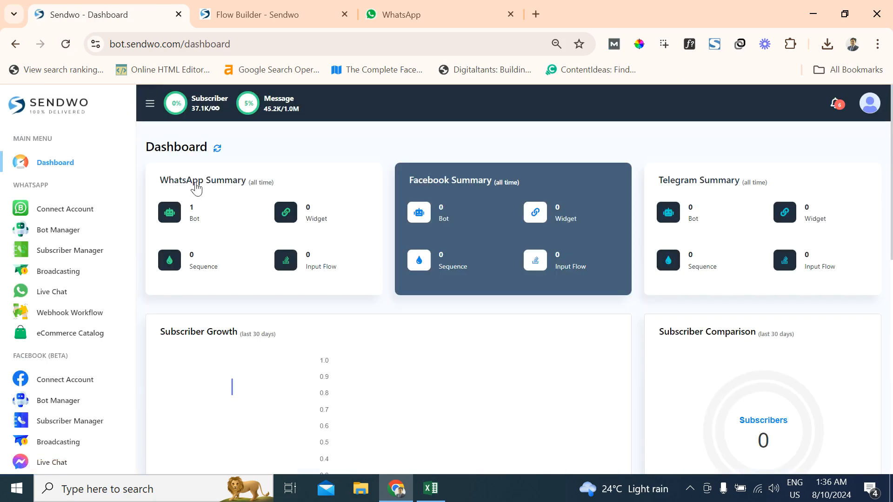